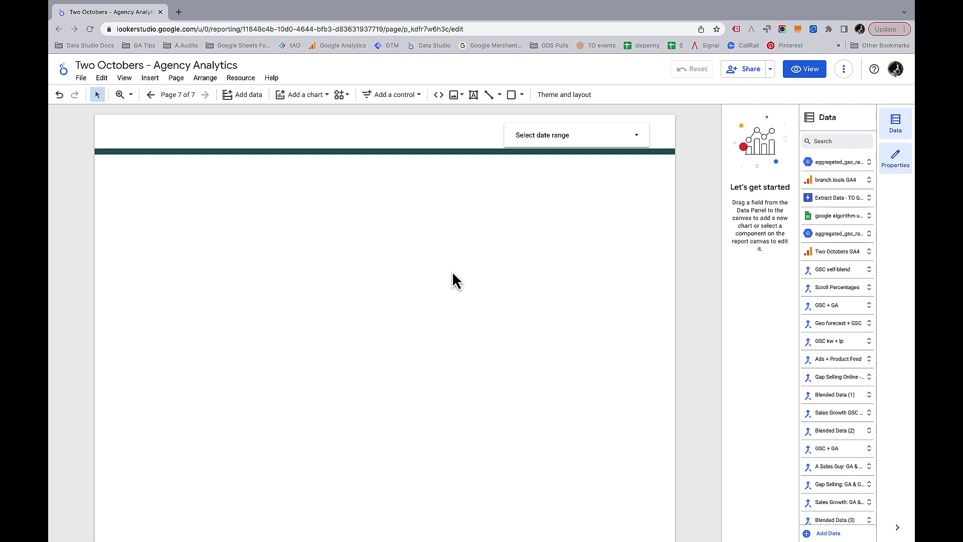
Step: Examine the finished scroll-percentage table on page 6, and return to the blank page 7
click(151, 96)
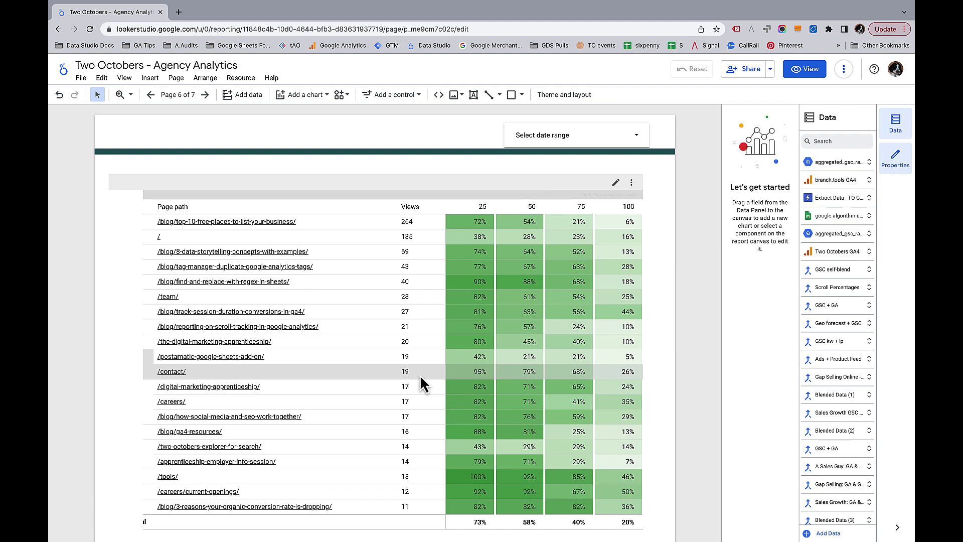
click(205, 95)
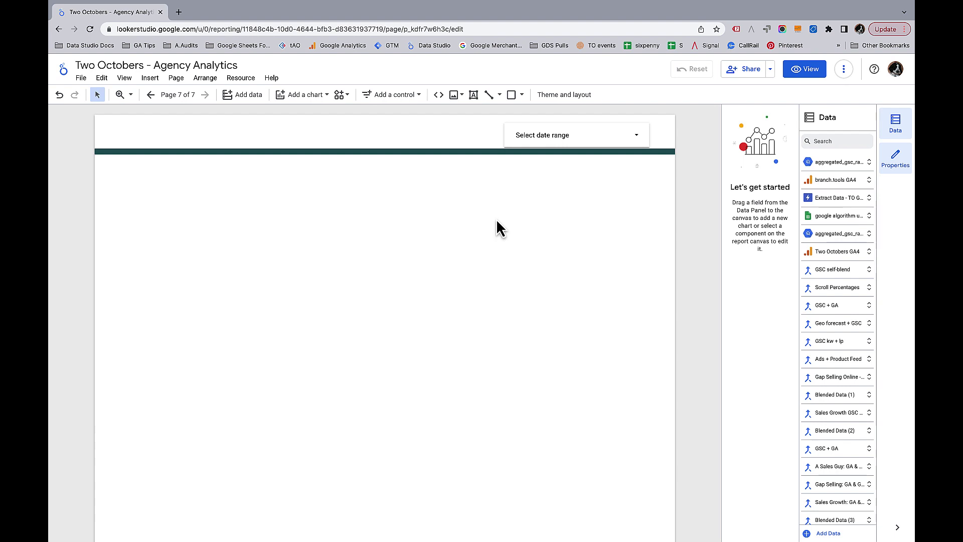
Step: Start adding a data source to the report with the Extract Data connector, based on Two Octobers GA4
click(246, 81)
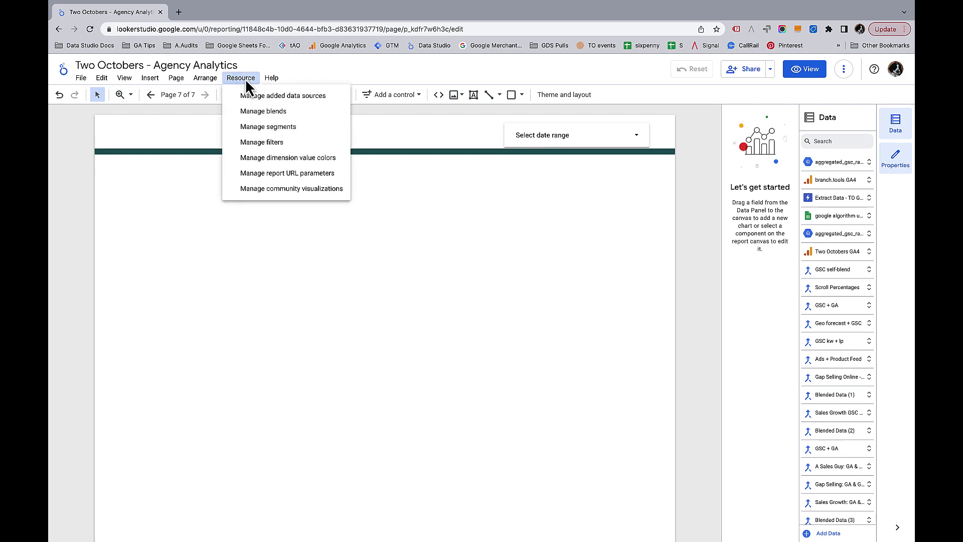
click(266, 96)
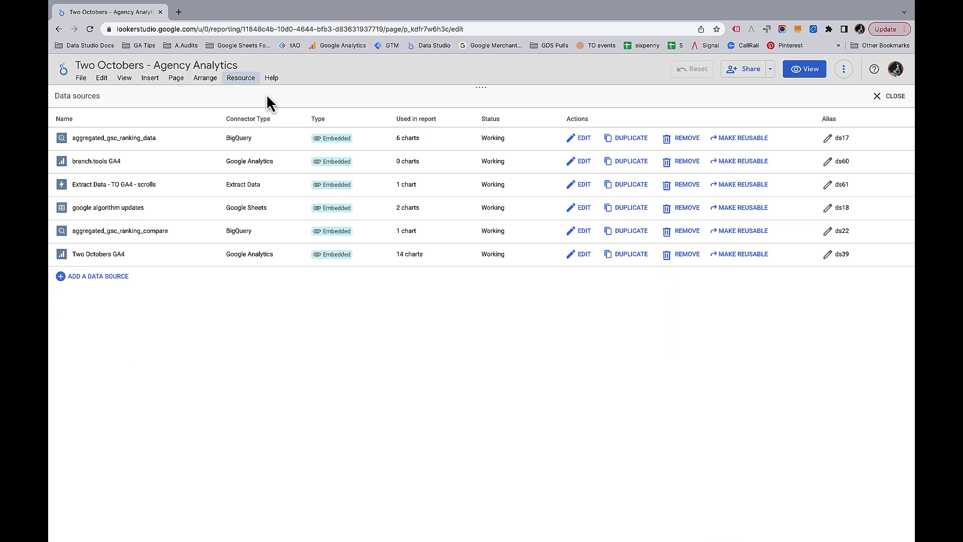
click(107, 281)
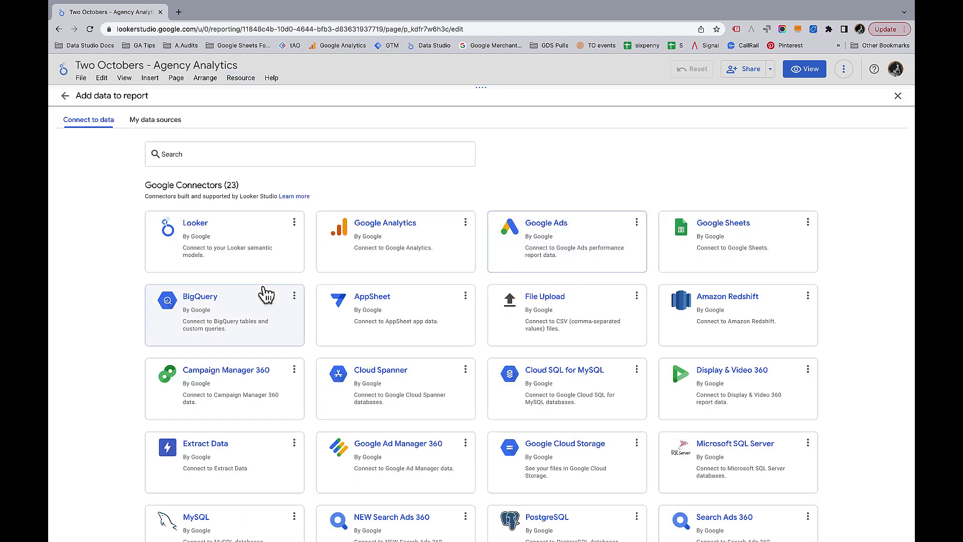
scroll(259, 317, down, 3)
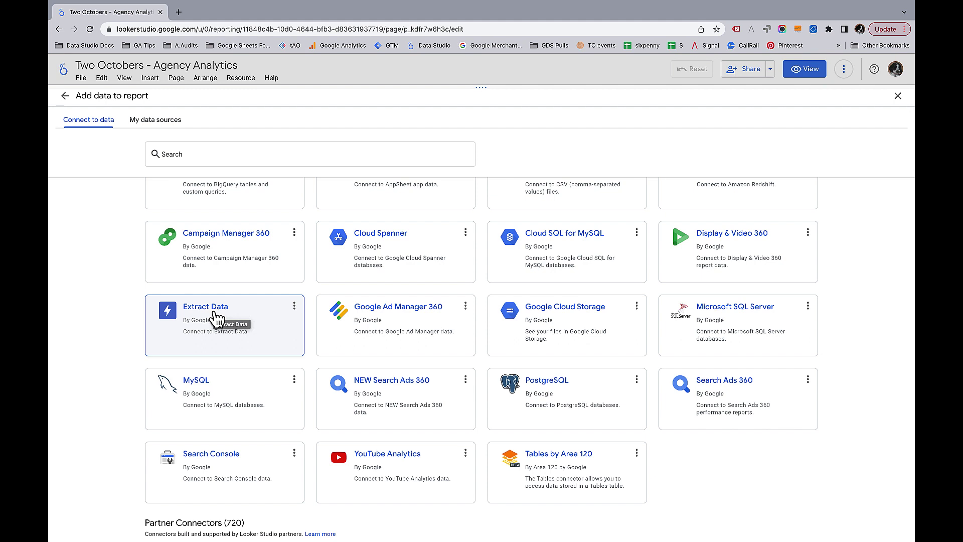
click(217, 317)
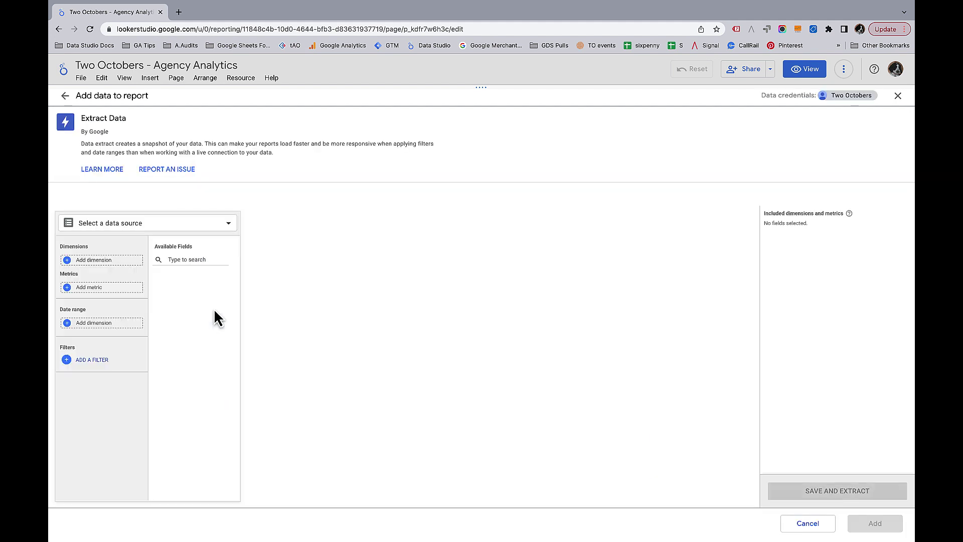
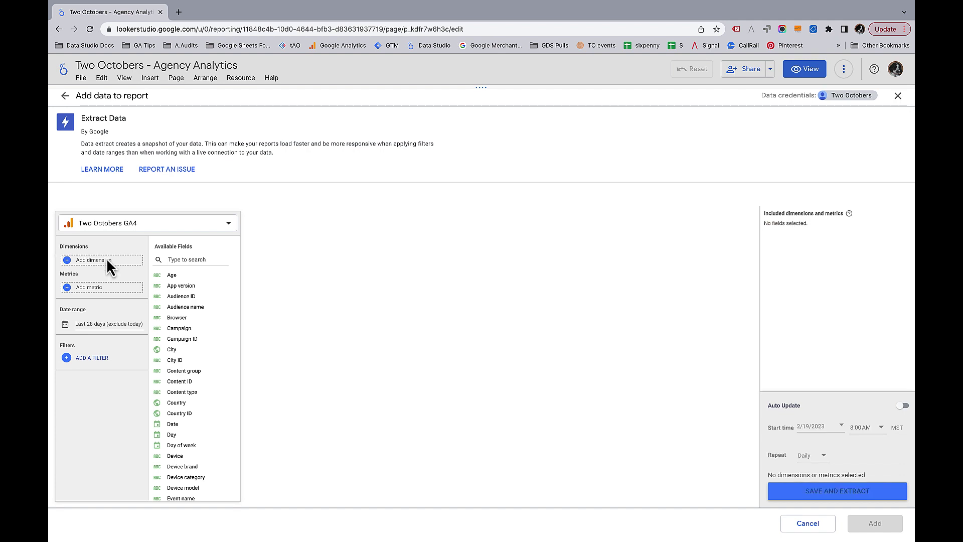
Step: Add Page path and Percent scrolled as the dimensions of the data extract
click(107, 260)
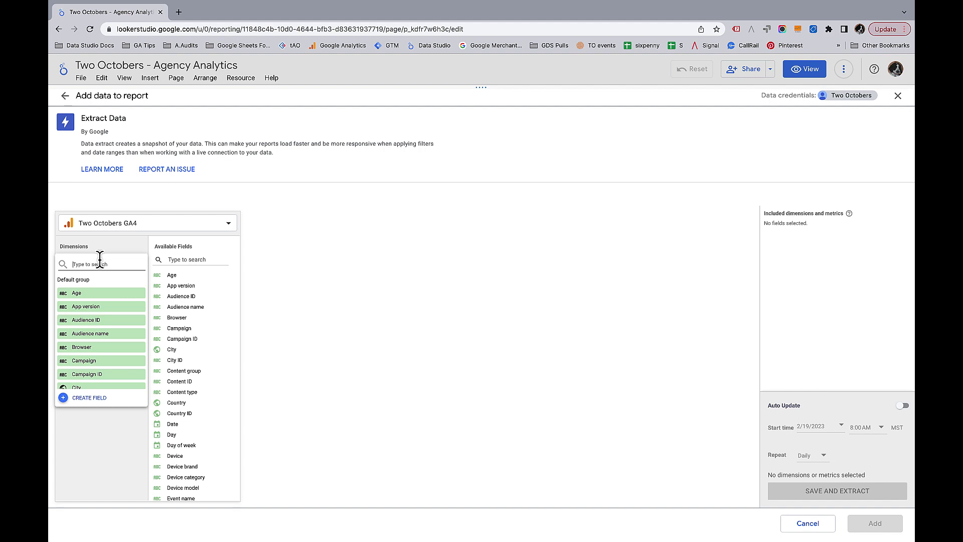
text(Page)
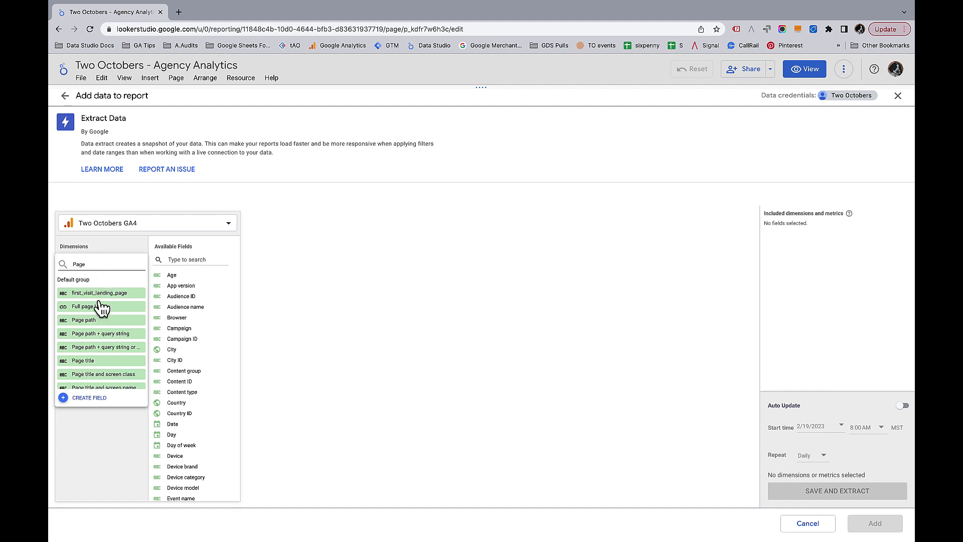
click(92, 320)
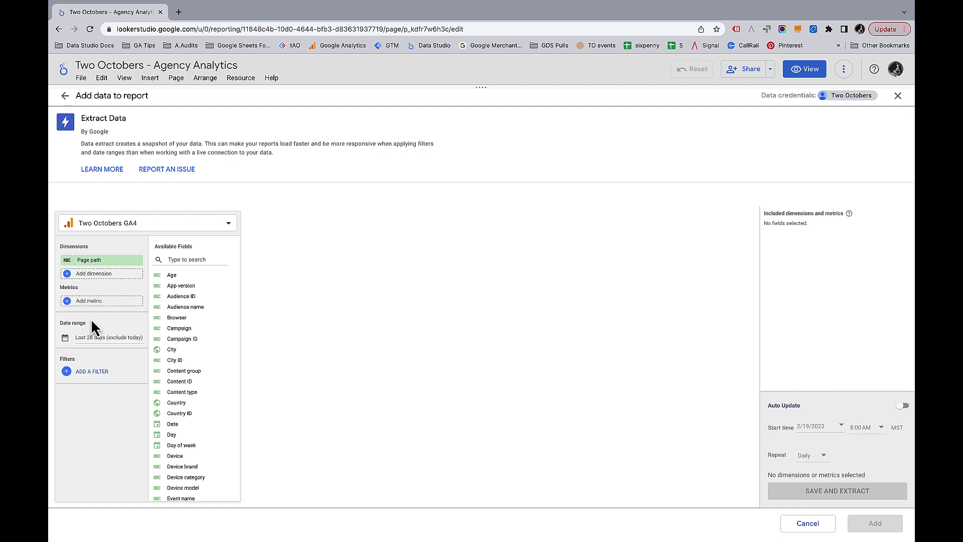
click(104, 273)
text(P)
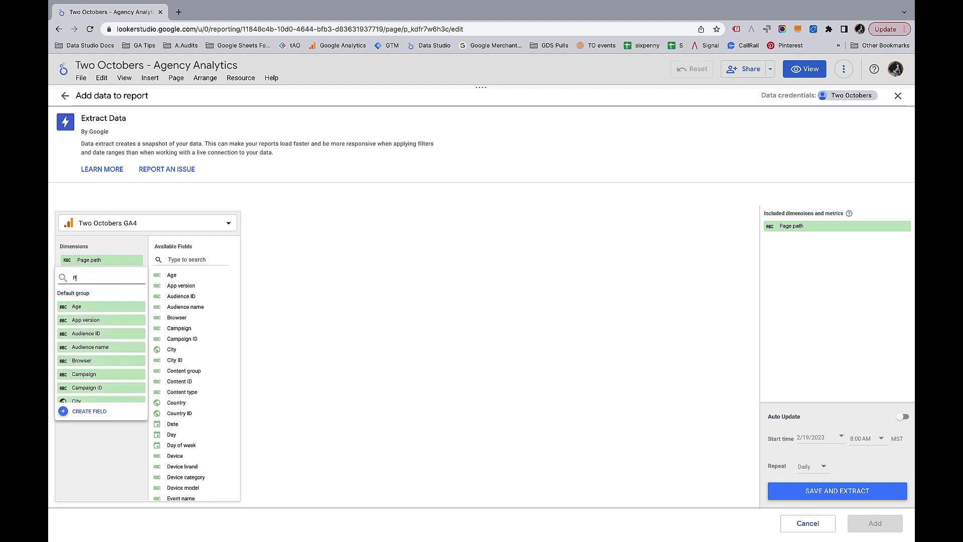
text(ercen)
click(120, 307)
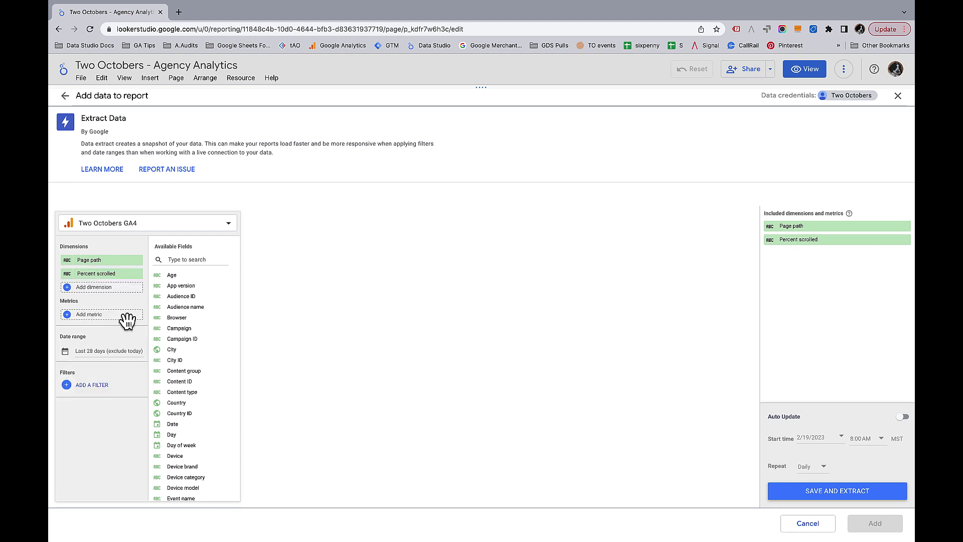
Step: Add Scrolls and Views as the metrics of the data extract
click(106, 314)
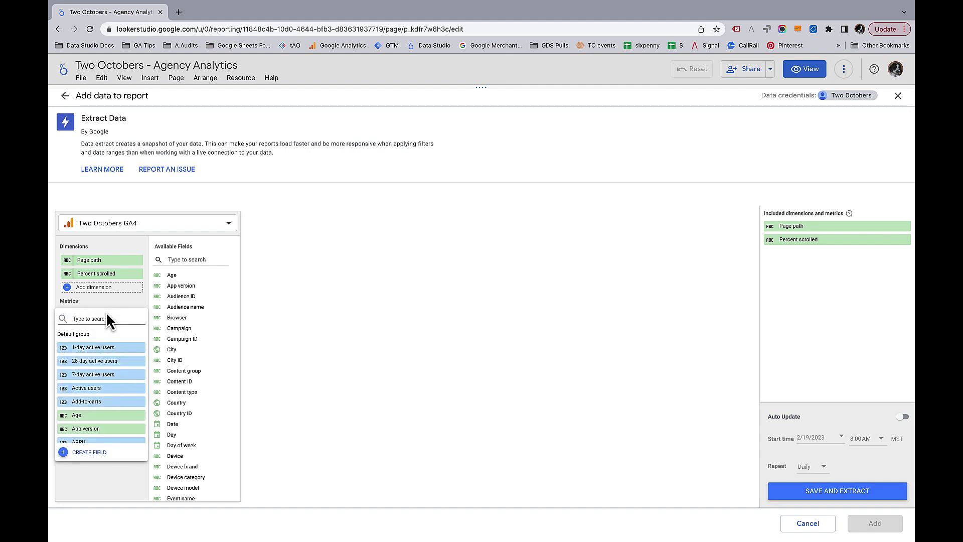
text(scroll)
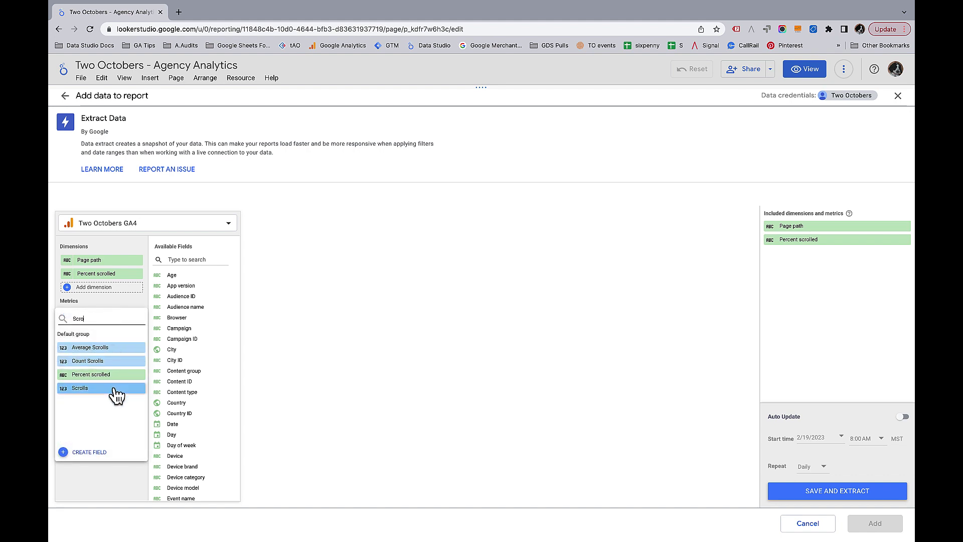
click(113, 393)
click(102, 327)
text(views)
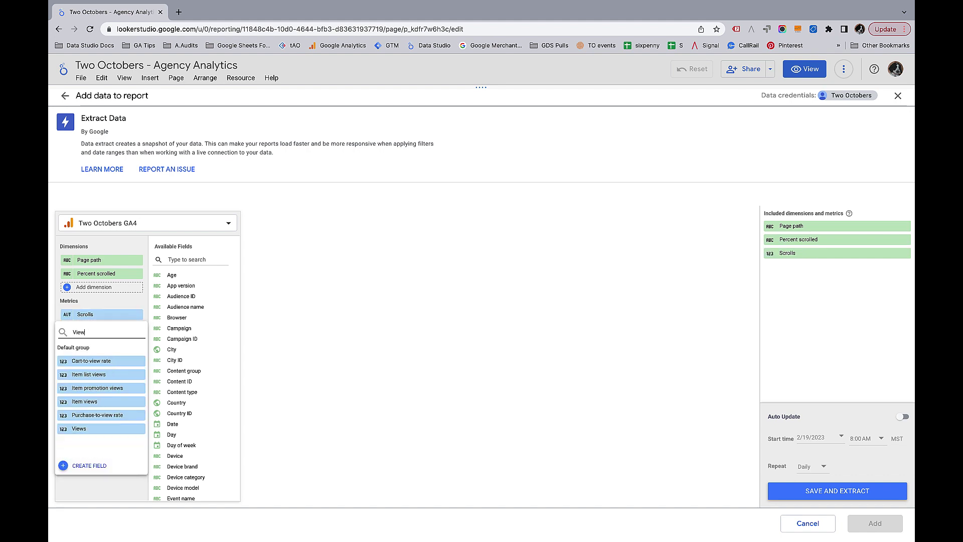
click(91, 402)
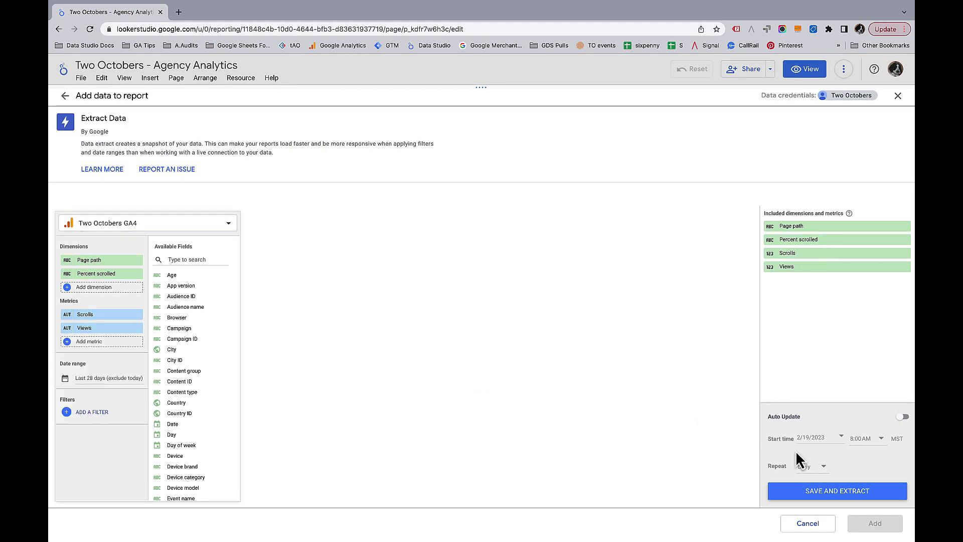
click(838, 492)
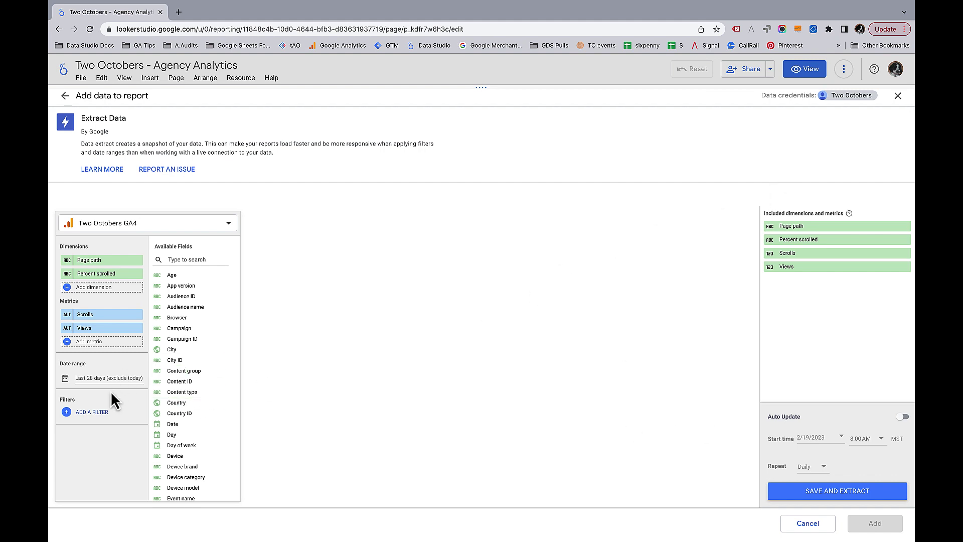
Step: Try an advanced date range for the extract ending today minus 1 day, and leave the extract setup without saving
click(95, 377)
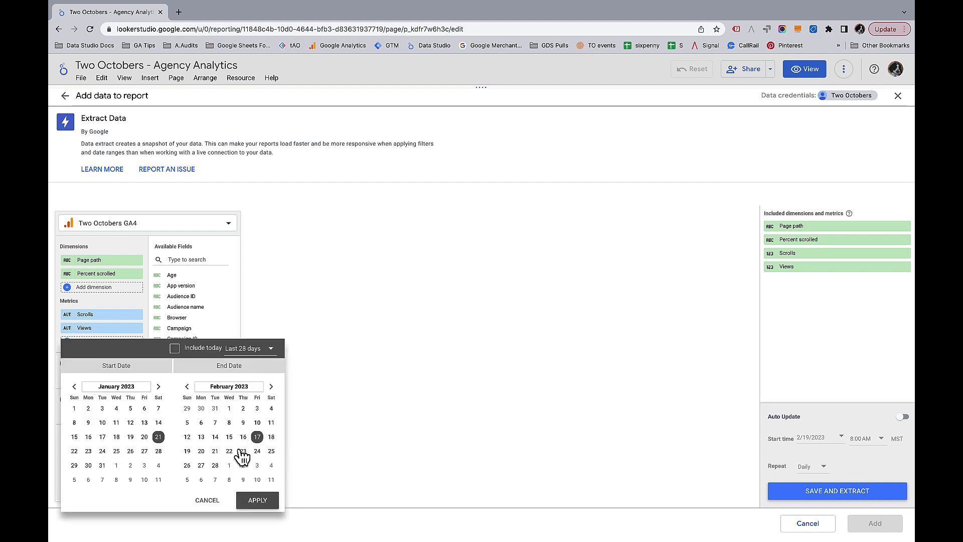
click(271, 347)
scroll(279, 430, down, 10)
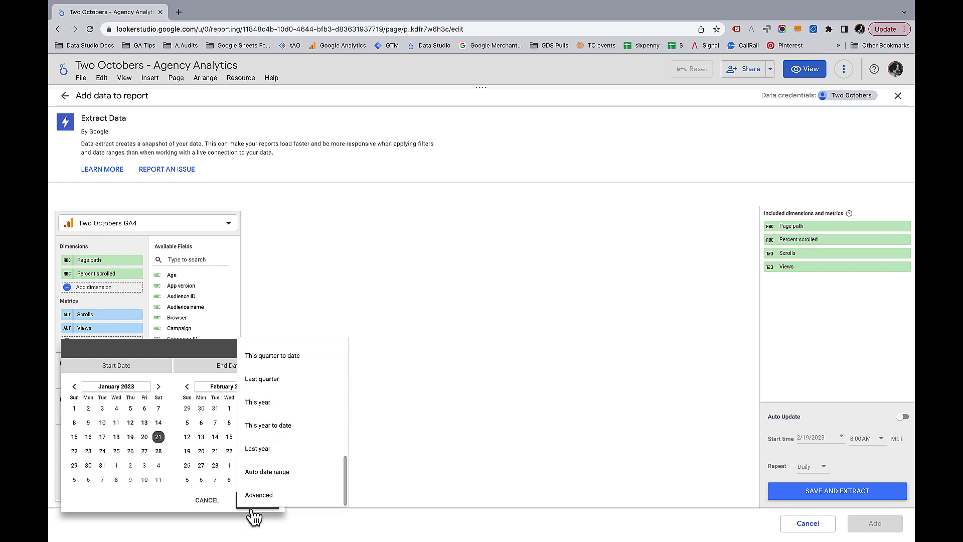
click(276, 497)
click(267, 401)
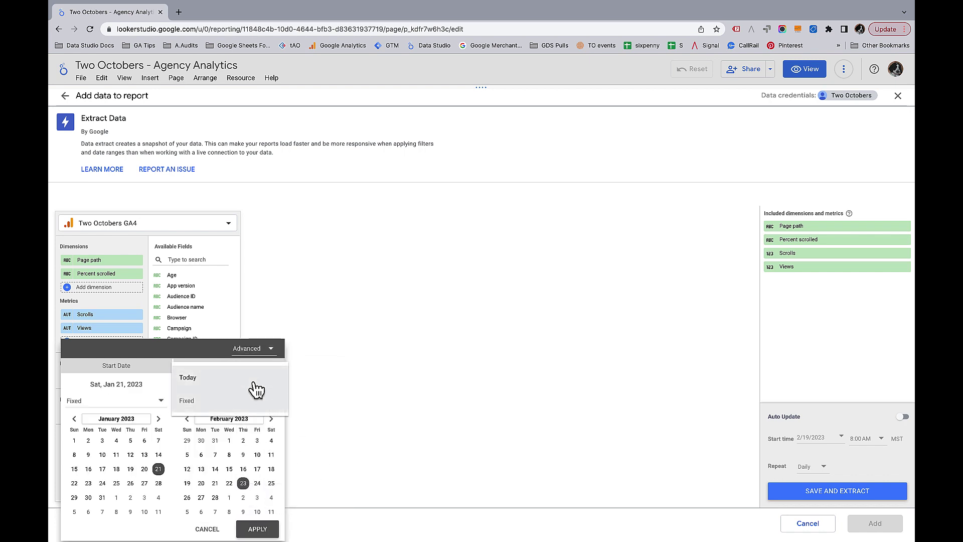
click(253, 384)
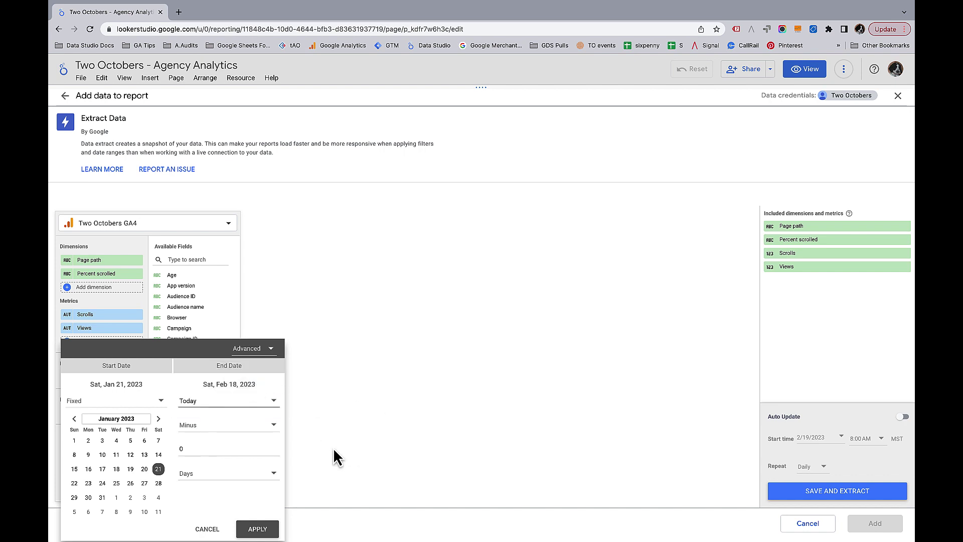
click(203, 449)
key(BackSpace)
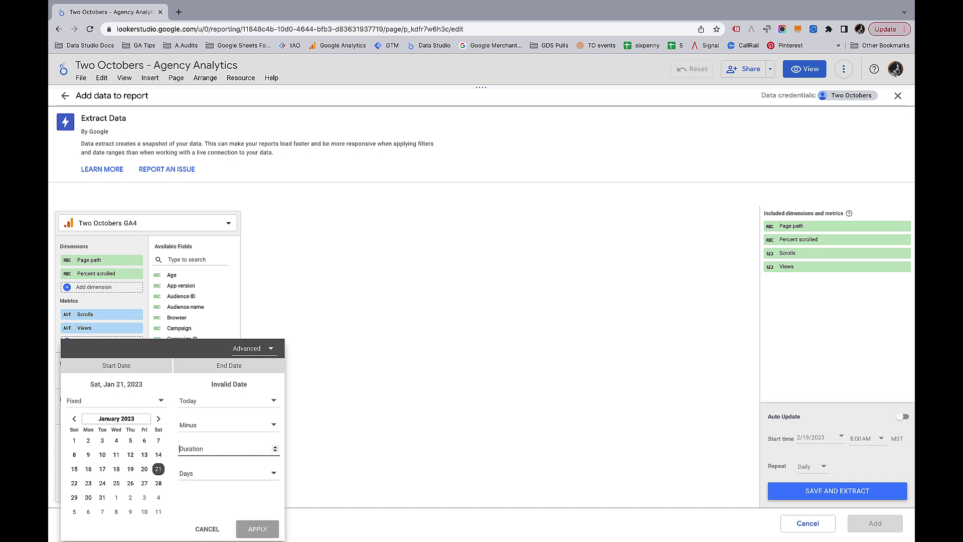
text(1)
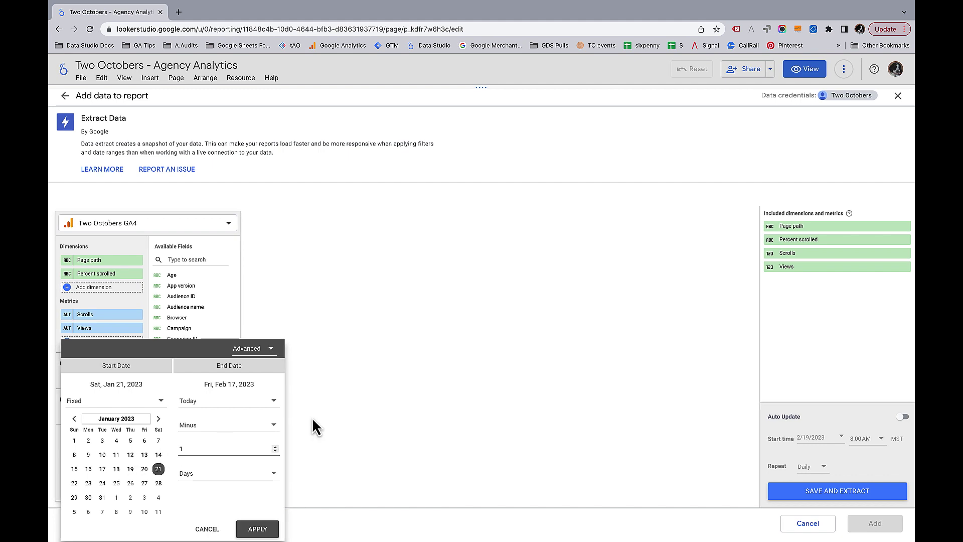
click(366, 394)
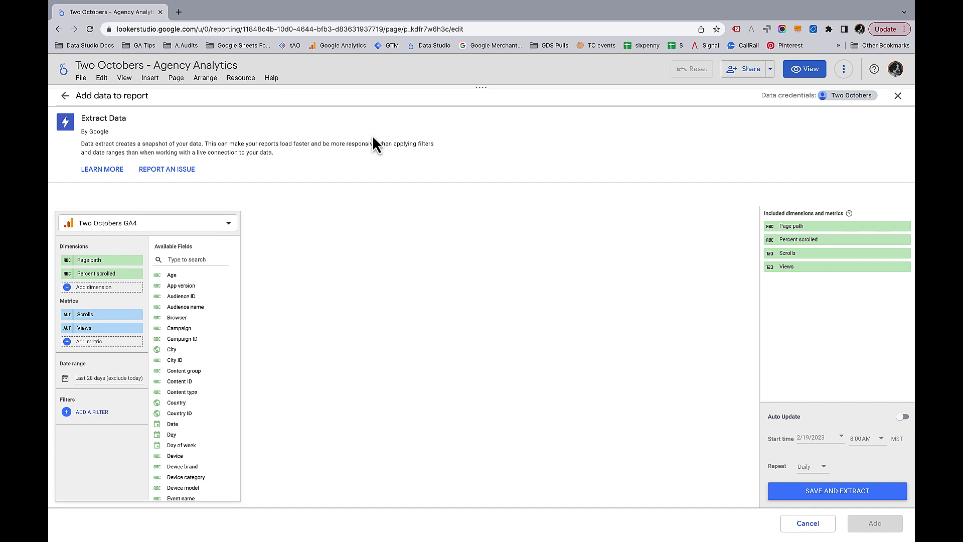
click(65, 96)
click(66, 96)
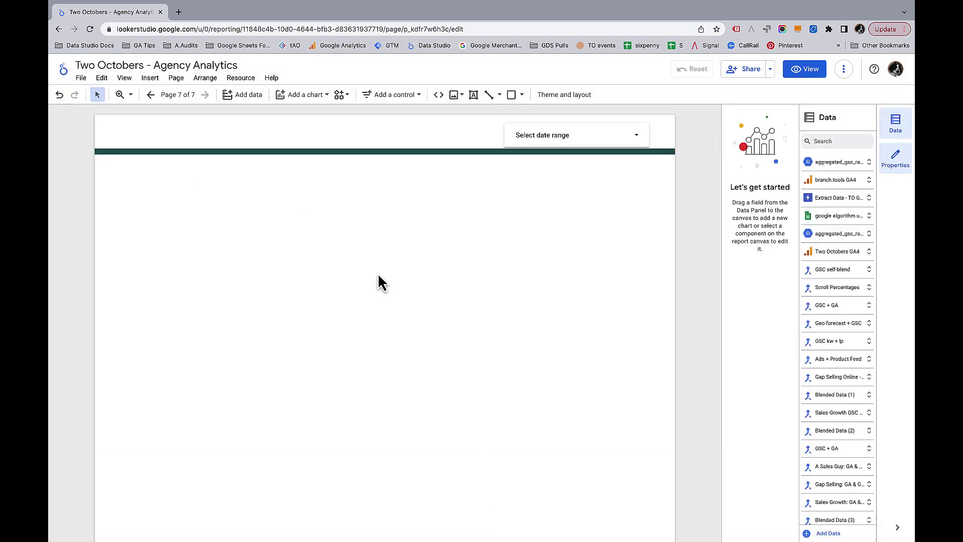
Step: Place a table in the upper left part of page 7, using the data source "Extract Data - TO GA4 - scrolls"
click(151, 79)
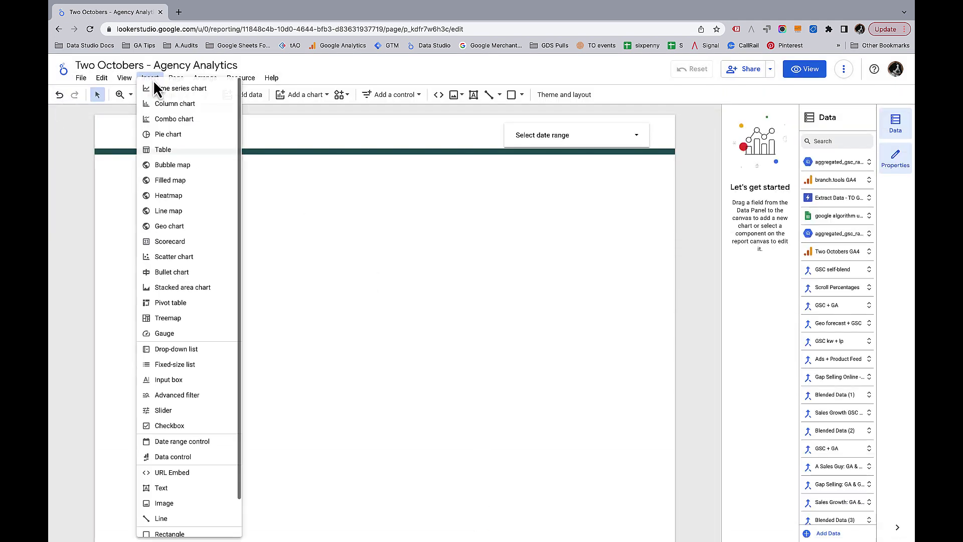
click(180, 151)
click(201, 195)
click(757, 173)
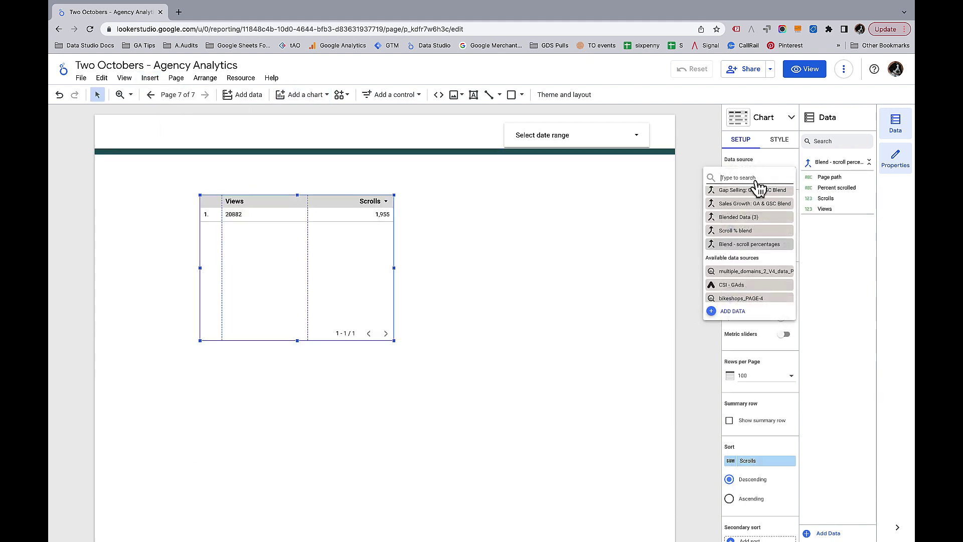
scroll(770, 229, up, 5)
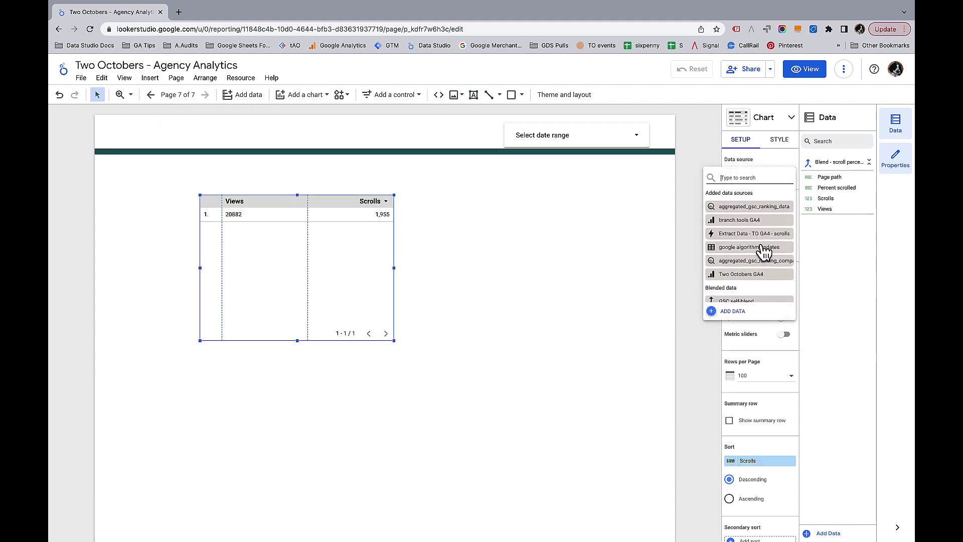
click(749, 234)
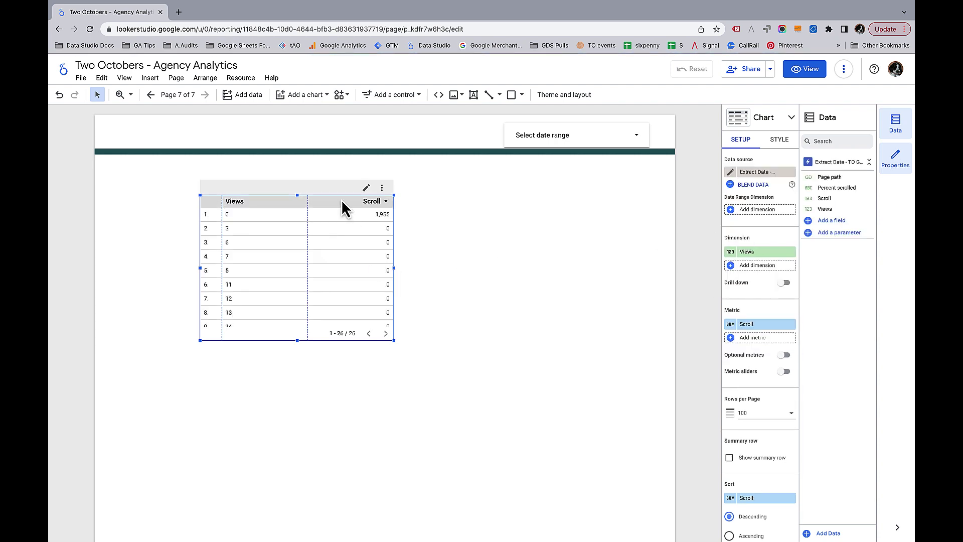
drag(344, 206, 307, 222)
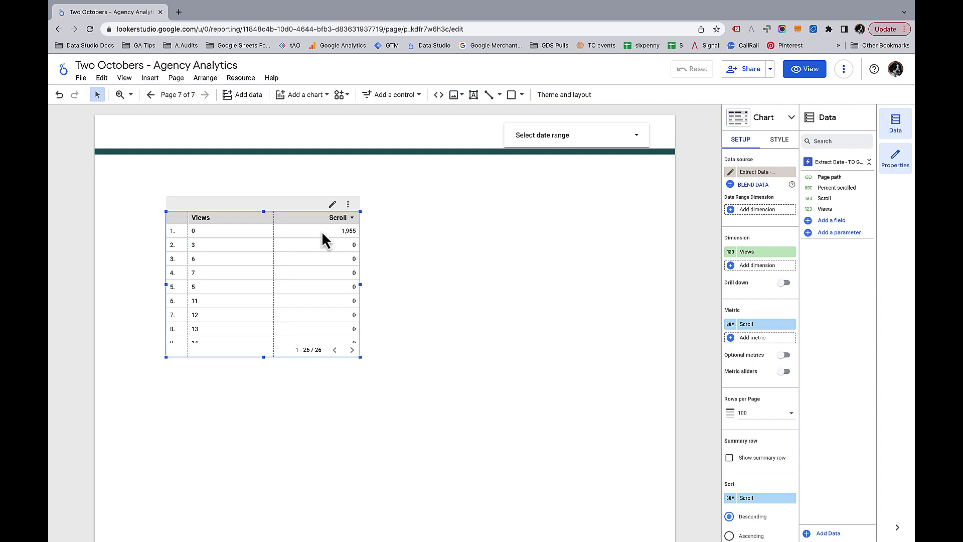
Step: Set the table's dimension to Page path and add Views as a second metric
click(761, 254)
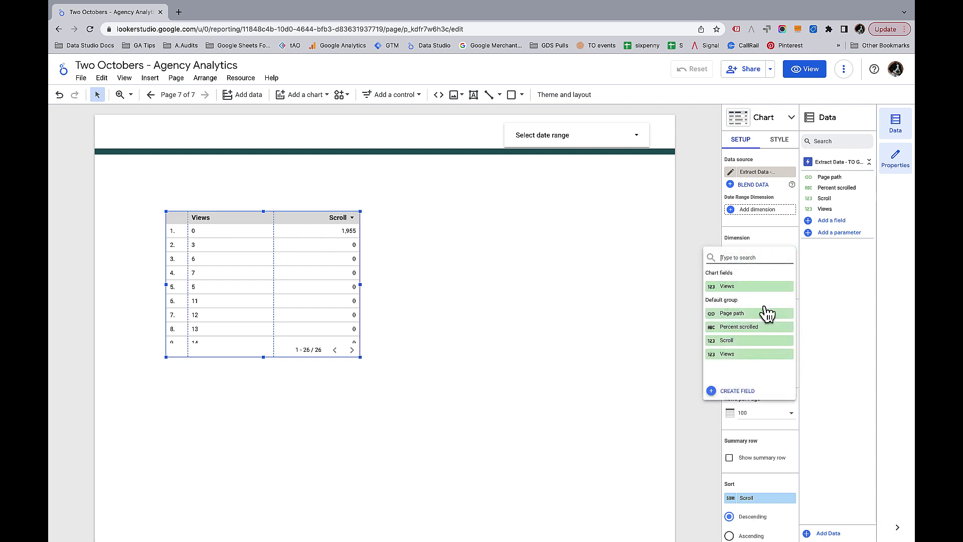
click(761, 316)
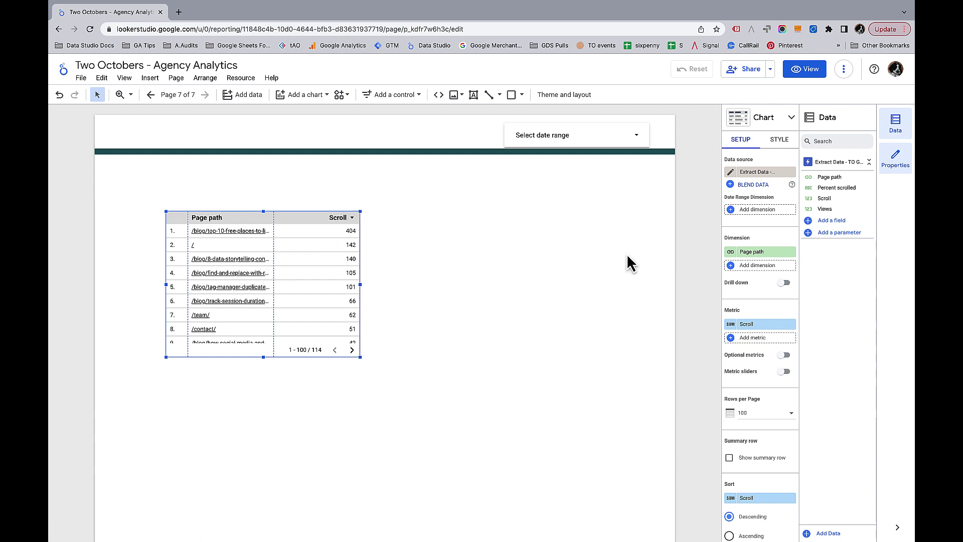
click(760, 338)
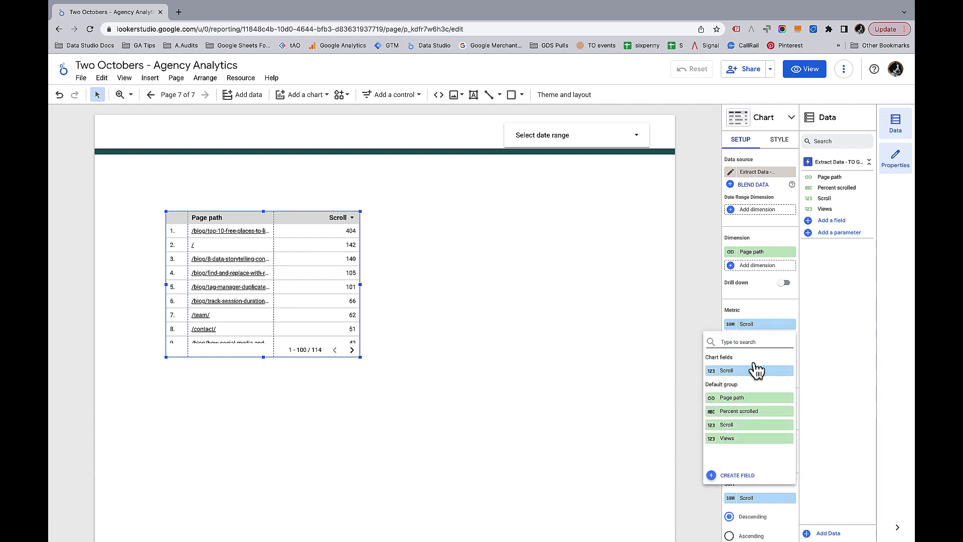
click(751, 438)
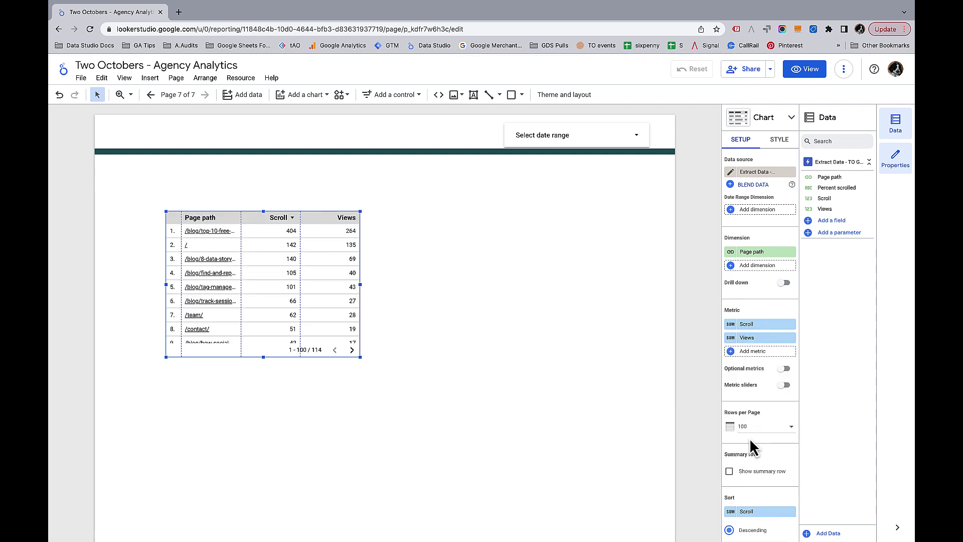
Step: Add Percent scrolled as the table's second dimension, after Page path
click(752, 273)
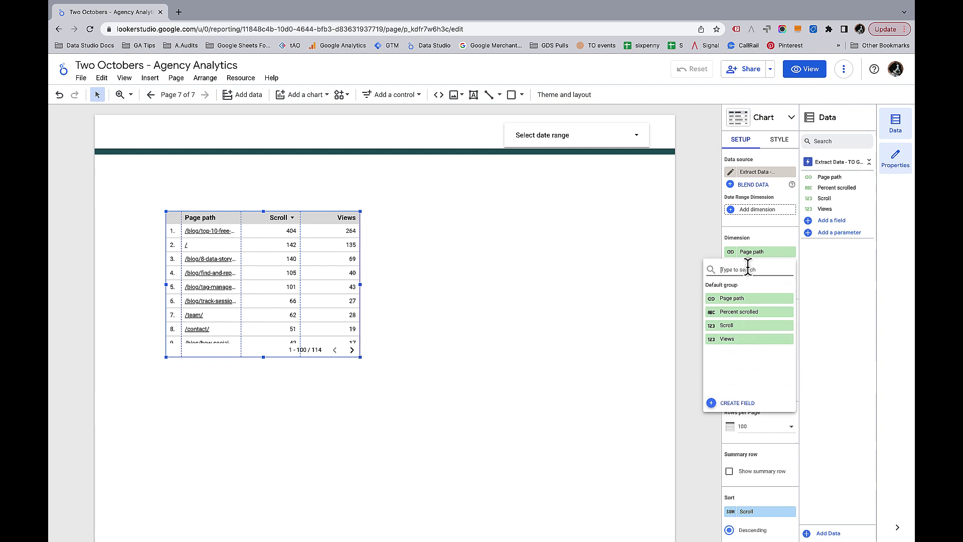
click(746, 312)
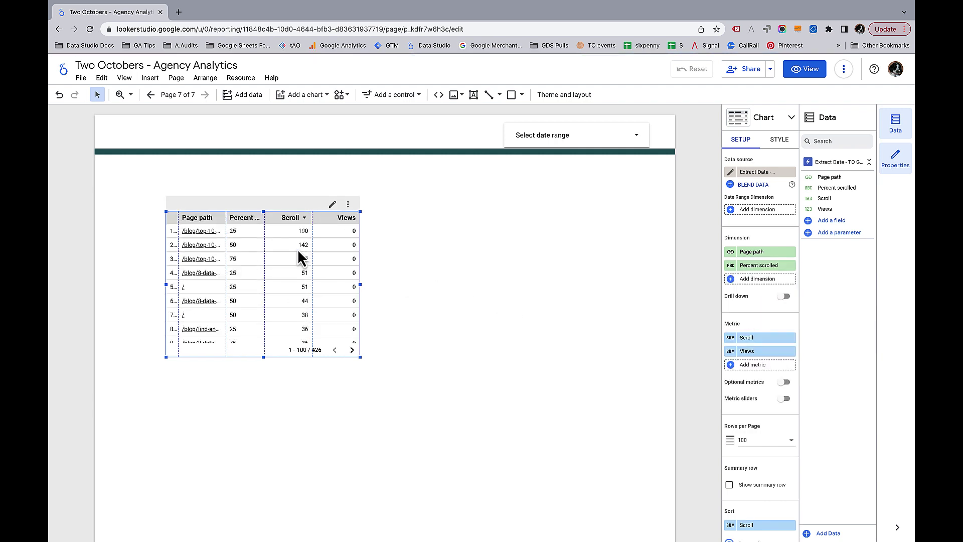
click(240, 80)
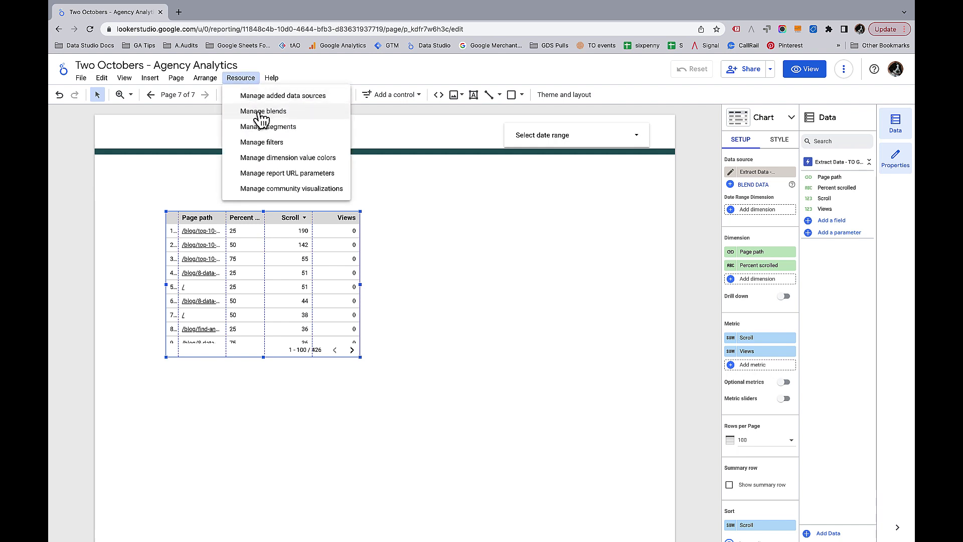
click(291, 258)
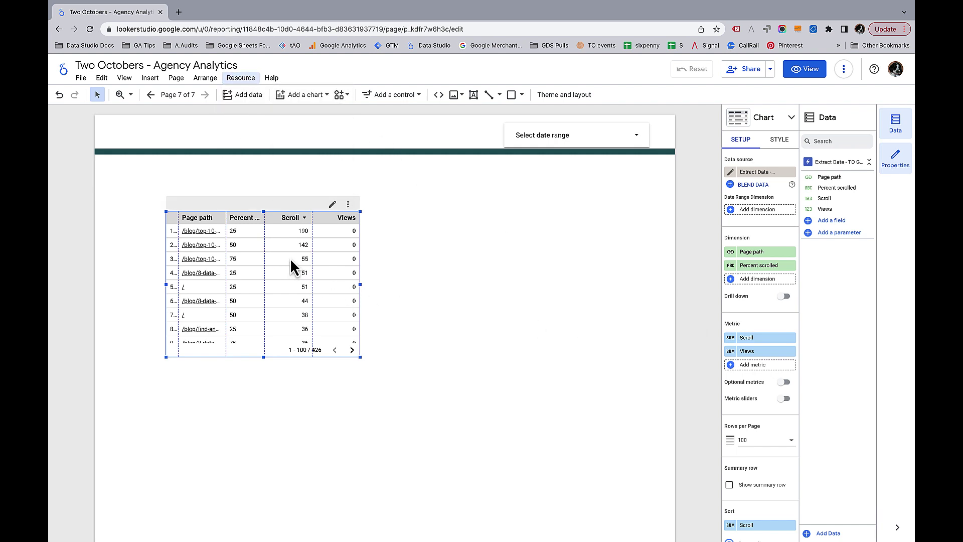
Step: Place a copy of the table beside the original and blend the data of the two tables
drag(290, 258, 495, 251)
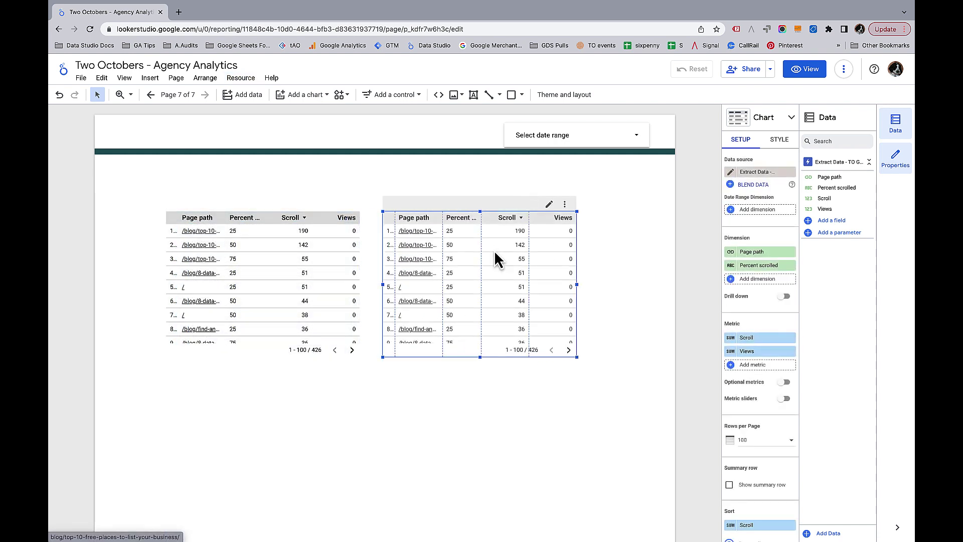
click(293, 251)
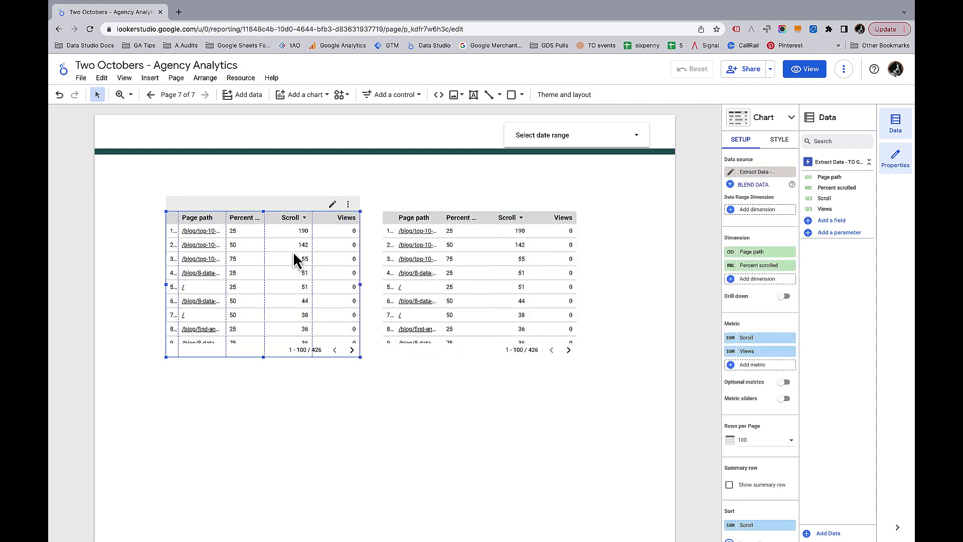
shift+click(482, 288)
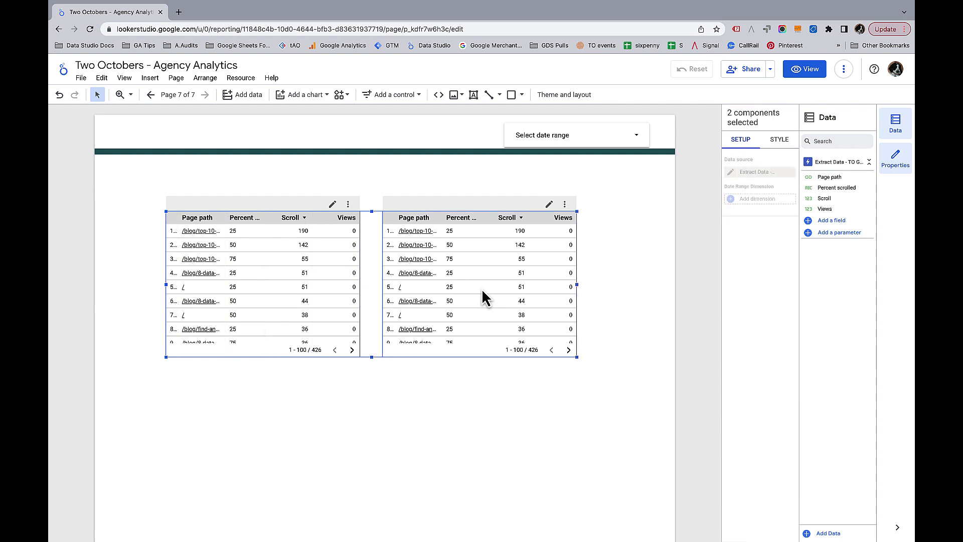
right_click(482, 288)
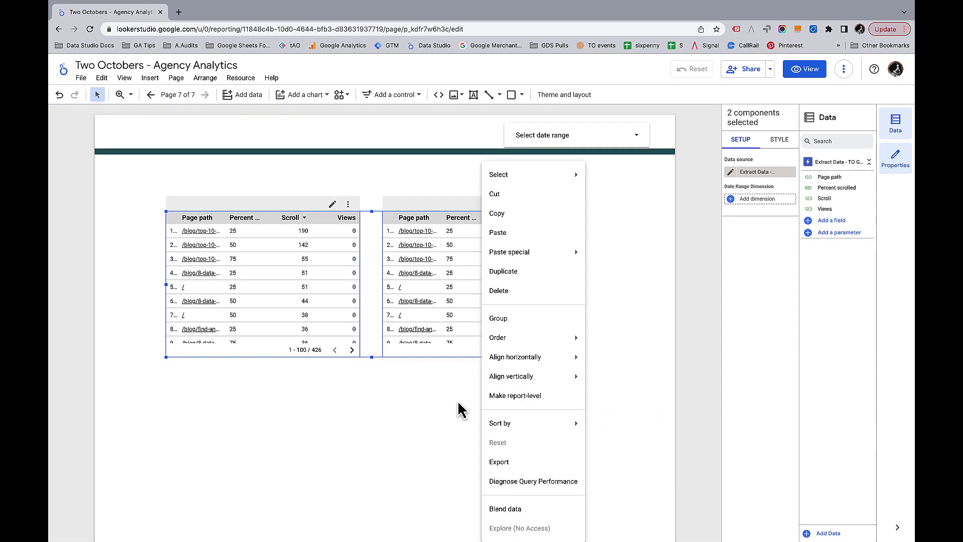
click(508, 510)
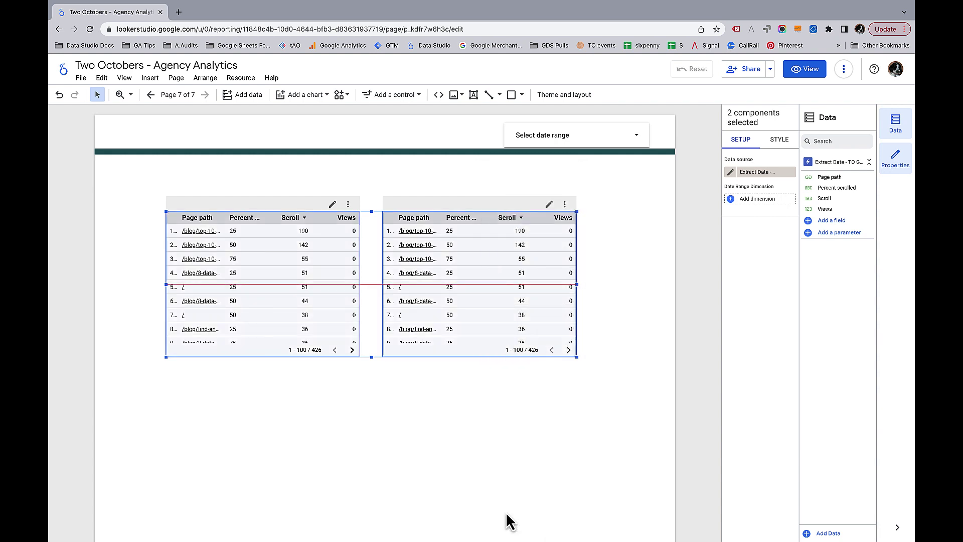
Step: Delete the two original tables from the page, keeping only the blended table
click(543, 277)
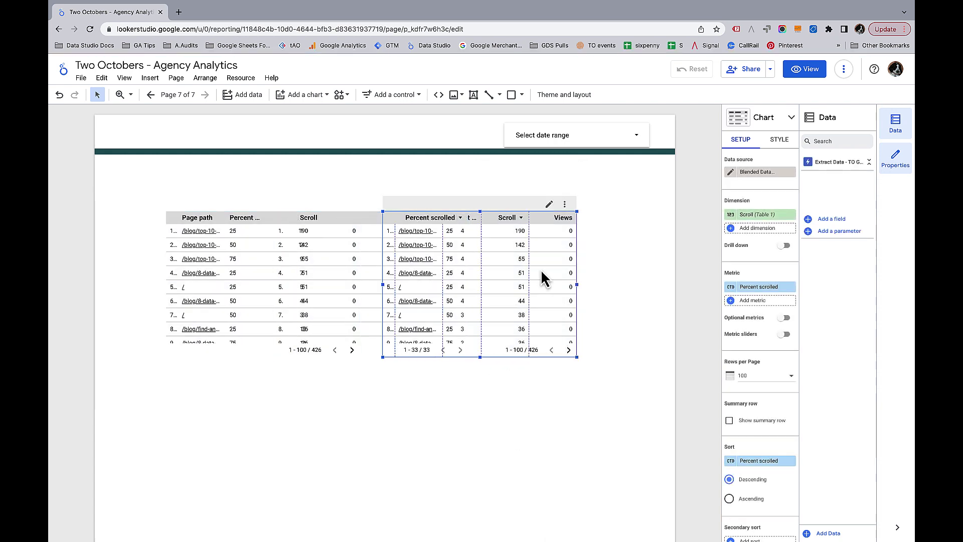
key(Delete)
click(181, 245)
key(Delete)
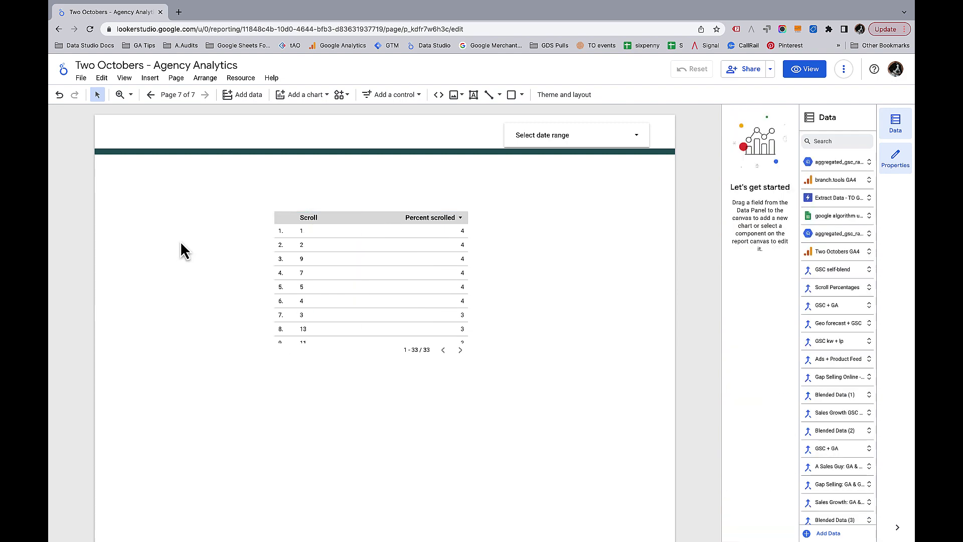
Step: Edit the blended table's data source so its left outer join matches on Page path only, removing the Percent scrolled condition
click(409, 288)
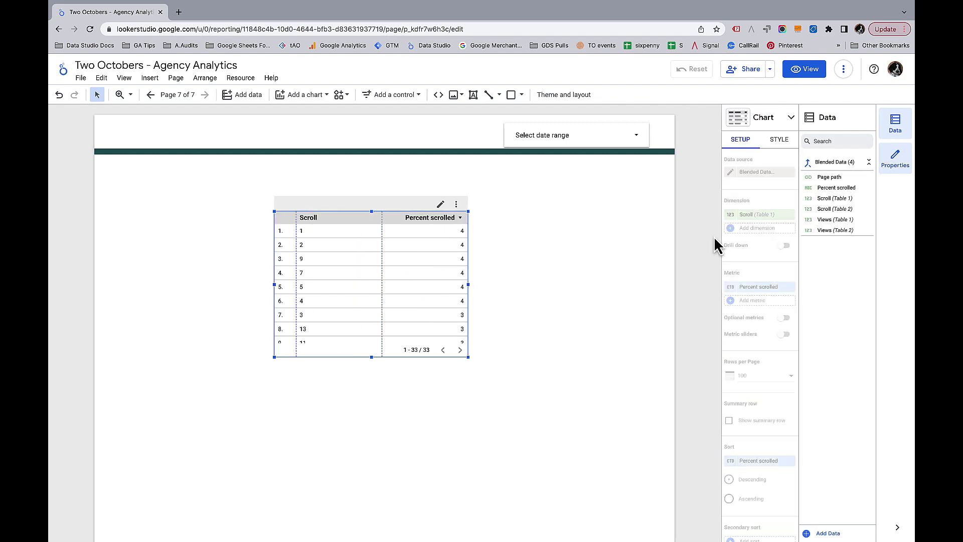
click(730, 172)
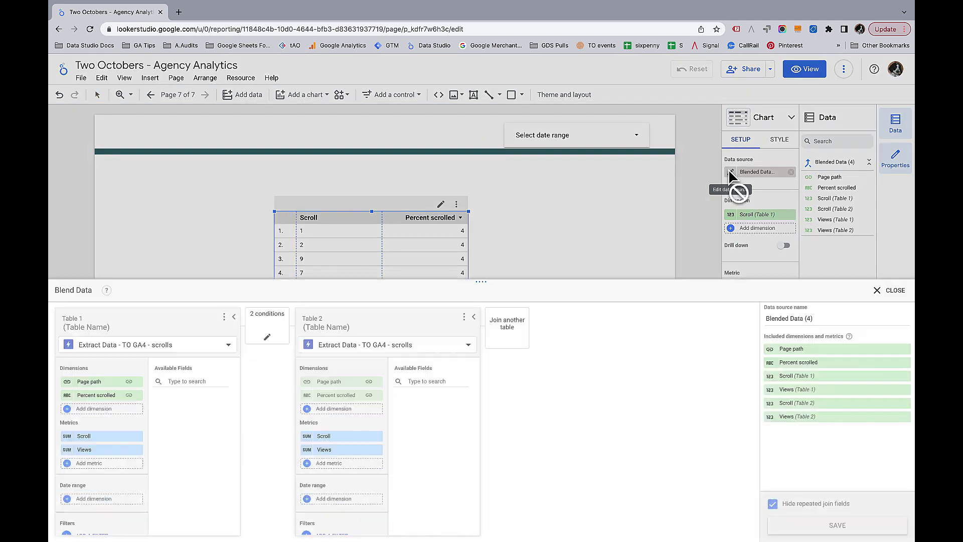
drag(482, 279, 477, 121)
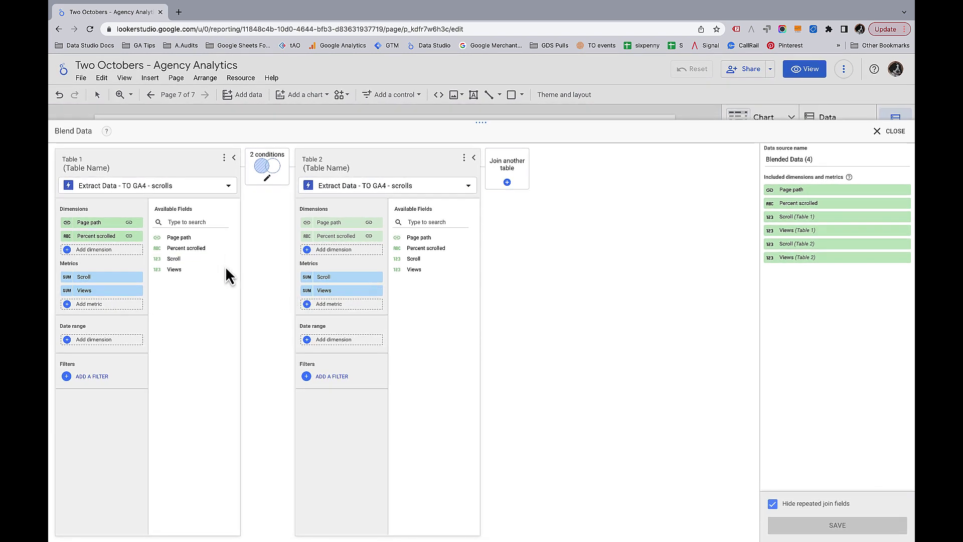
click(272, 169)
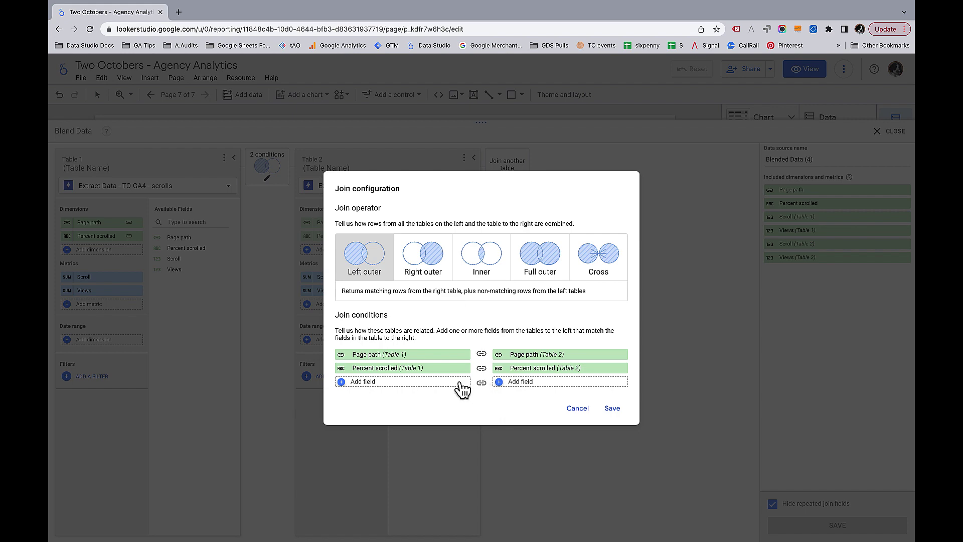
click(622, 369)
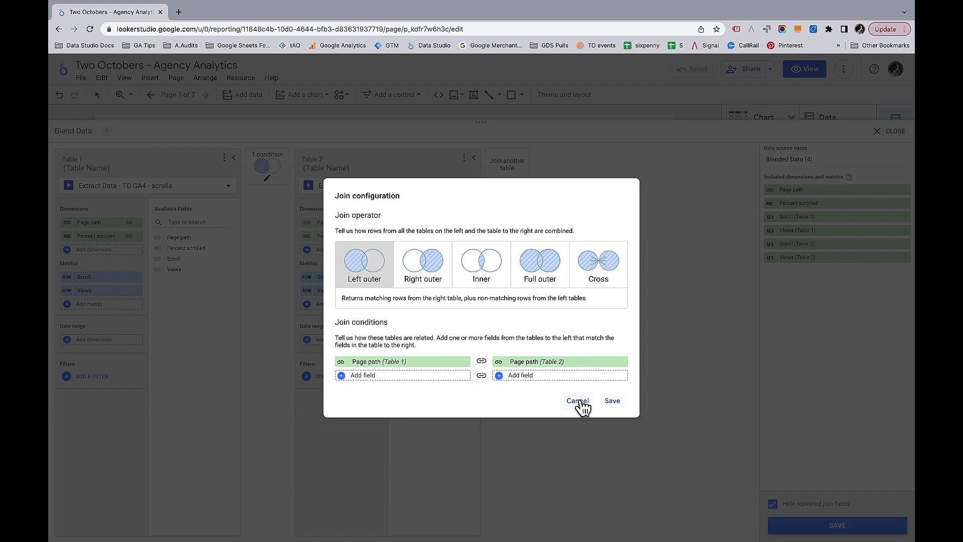
click(613, 400)
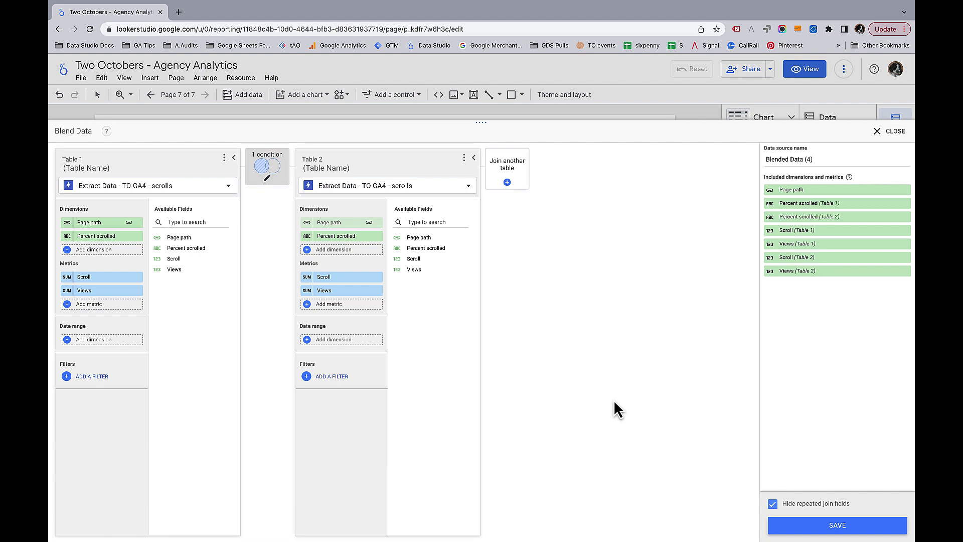
Step: Remove Percent scrolled and Scroll from Table 2 of the blend, and Views from Table 1
click(379, 236)
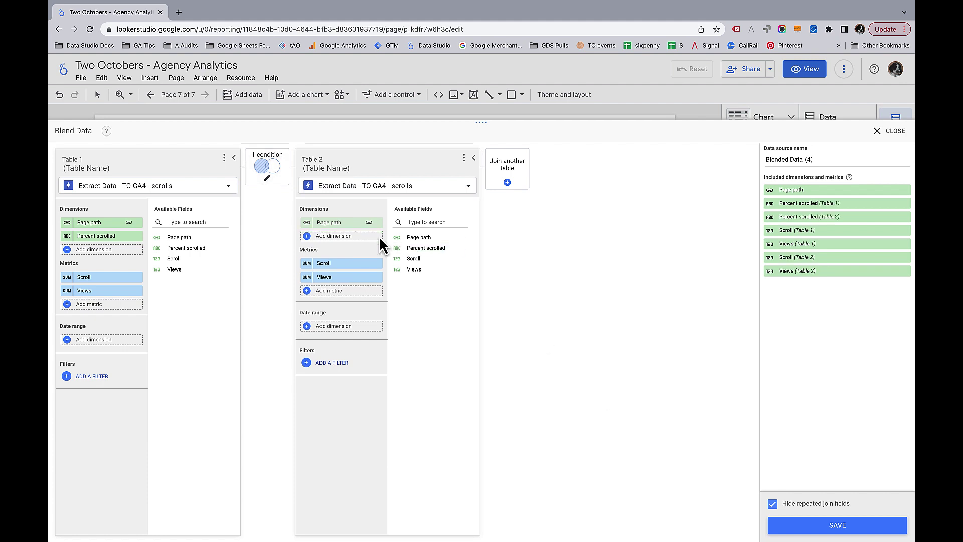
click(378, 263)
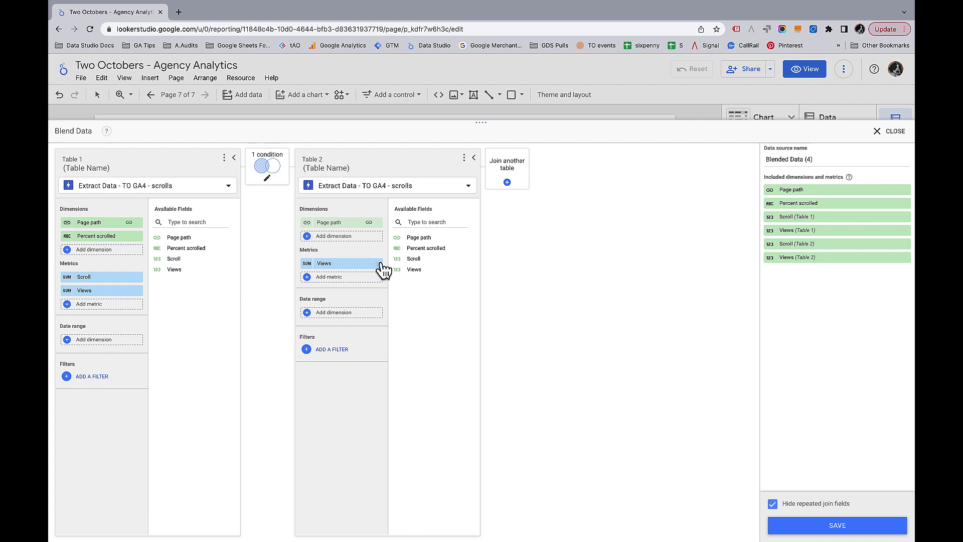
click(138, 291)
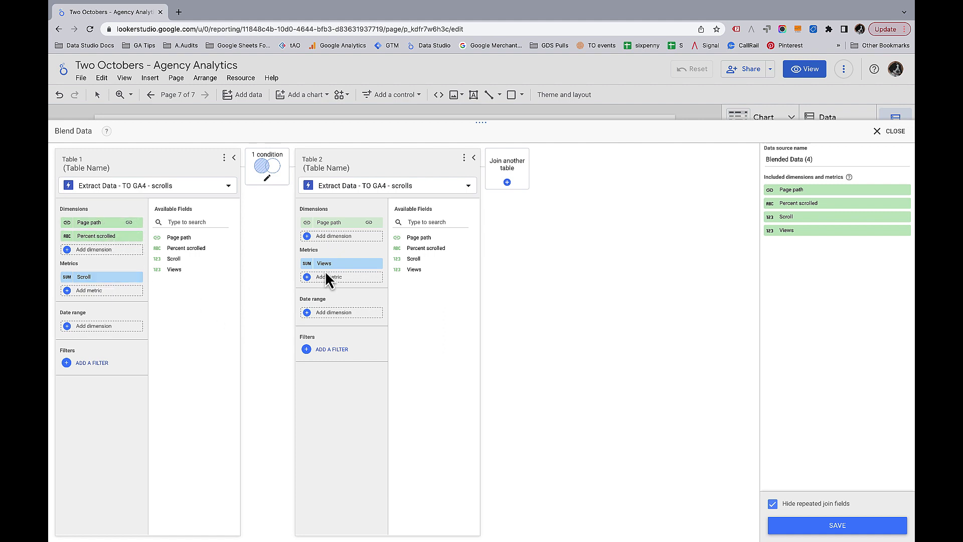
Step: Rename the blended data source "Blend - scroll percentages"
drag(815, 159, 758, 160)
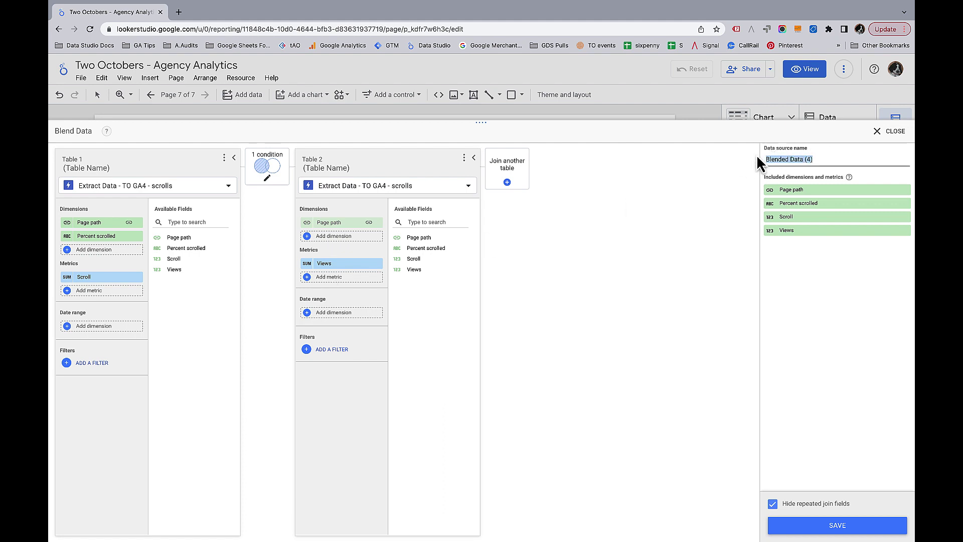
text(Blend -)
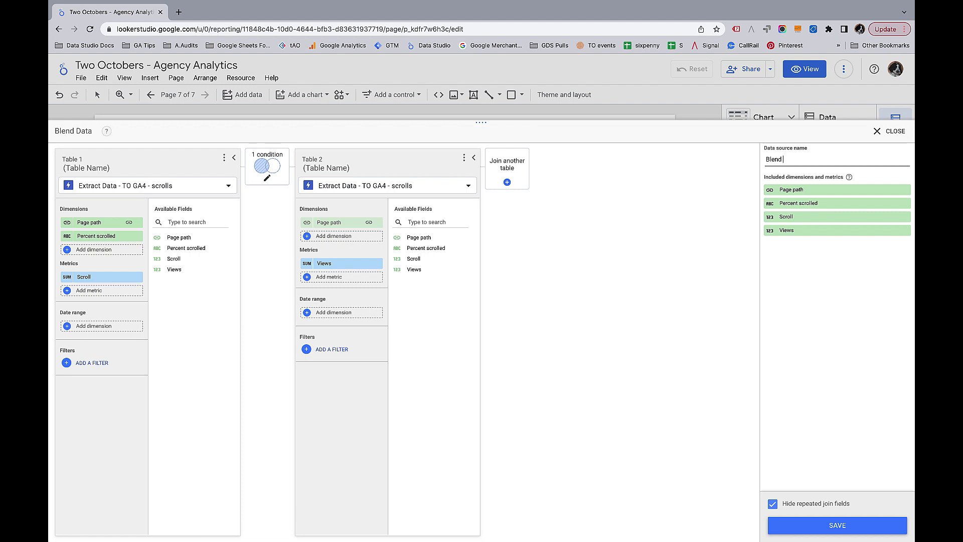
text( scroll percentages)
click(718, 254)
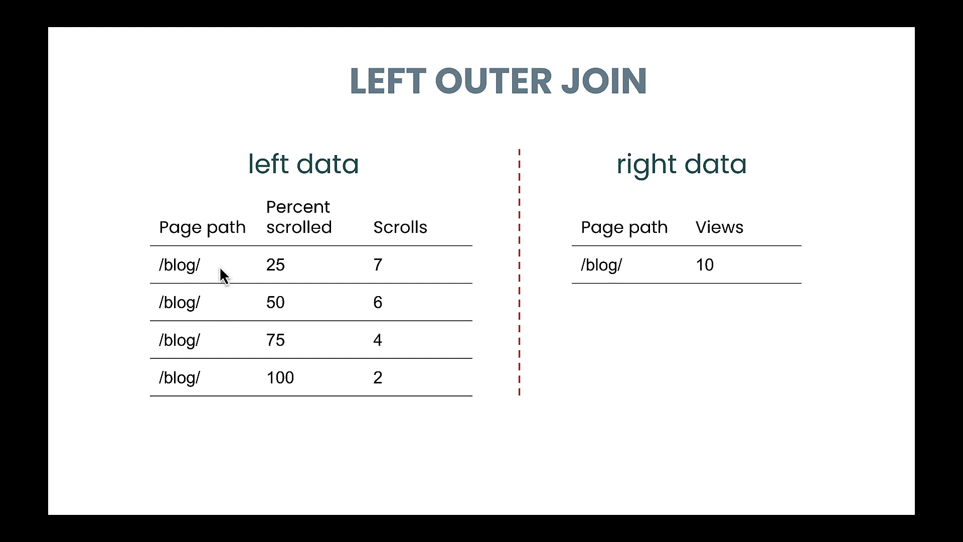
click(741, 264)
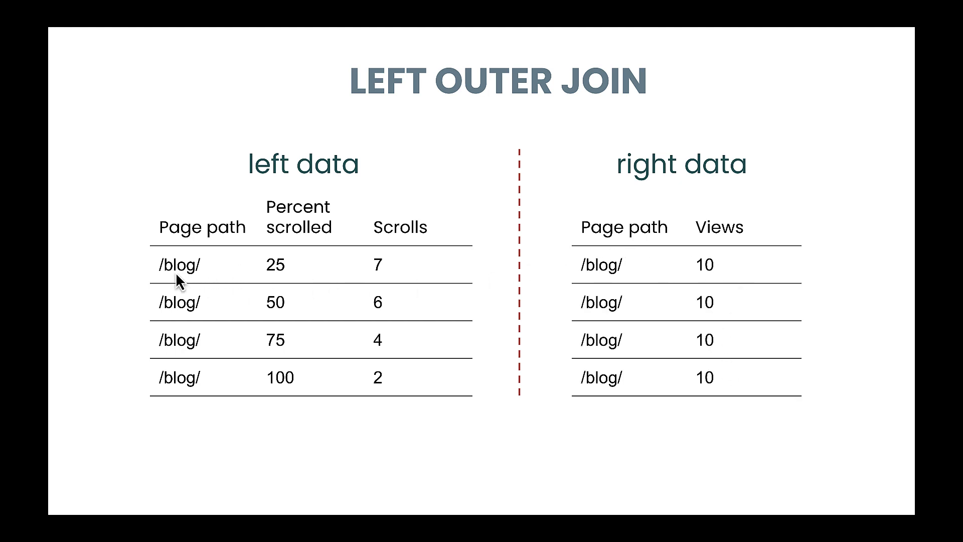
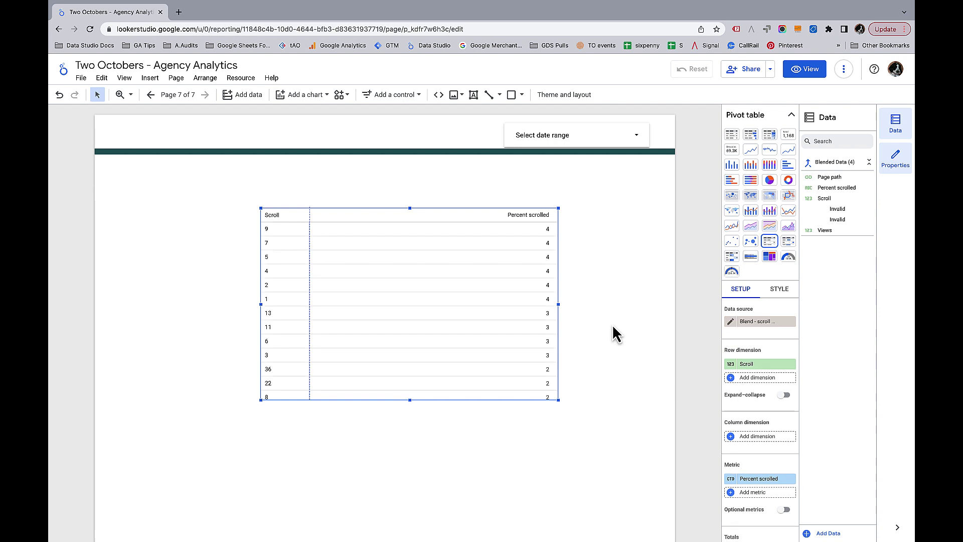
Step: Set the pivot table's row dimension to Page path and its column dimension to Percent scrolled
scroll(742, 329, down, 1)
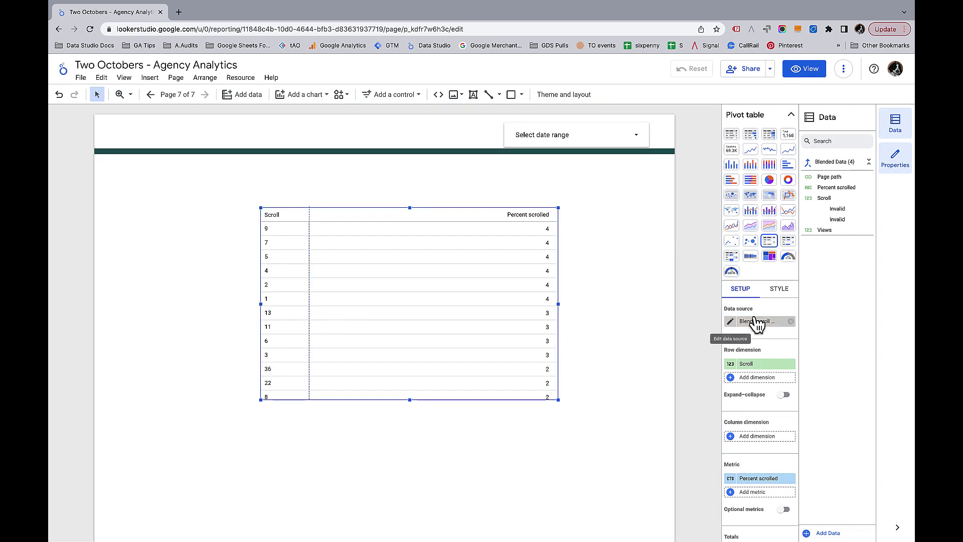
click(754, 362)
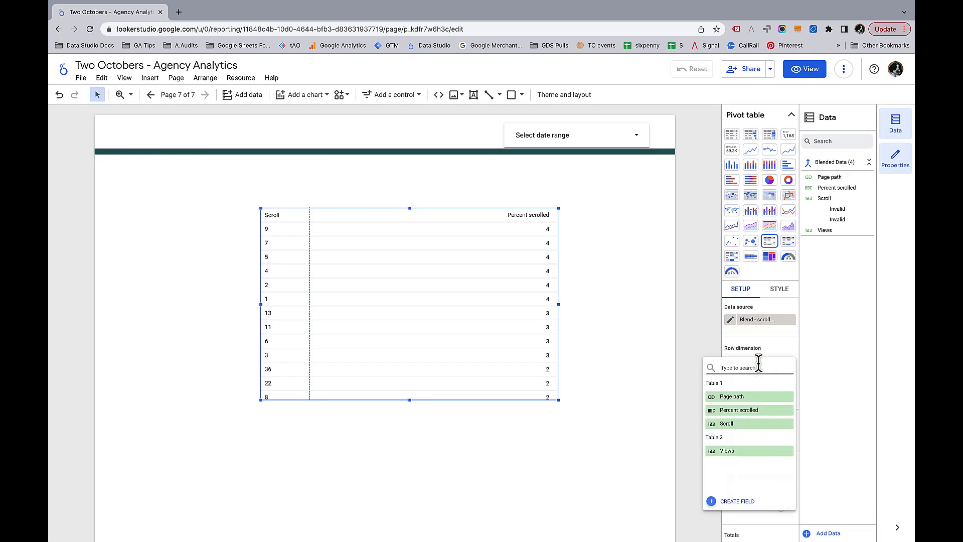
click(752, 398)
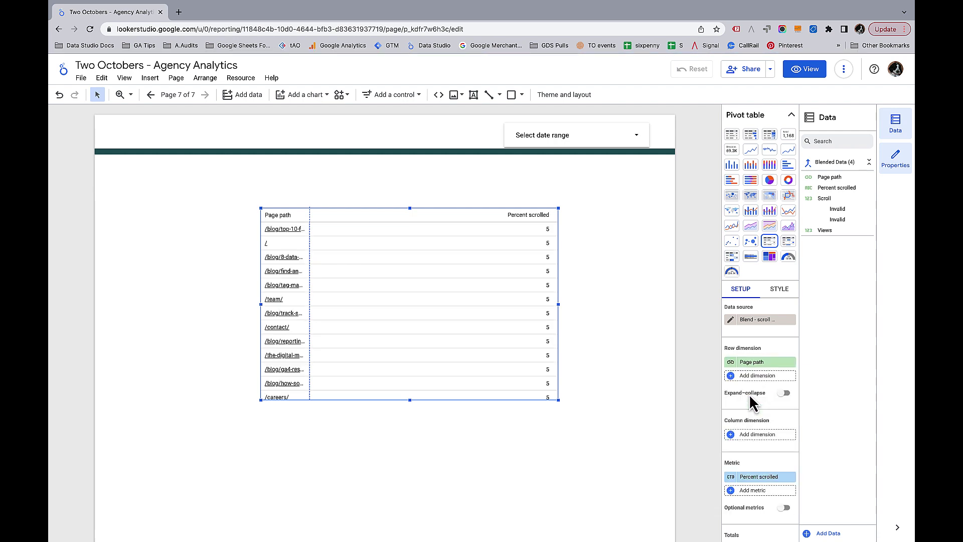
click(757, 436)
click(764, 437)
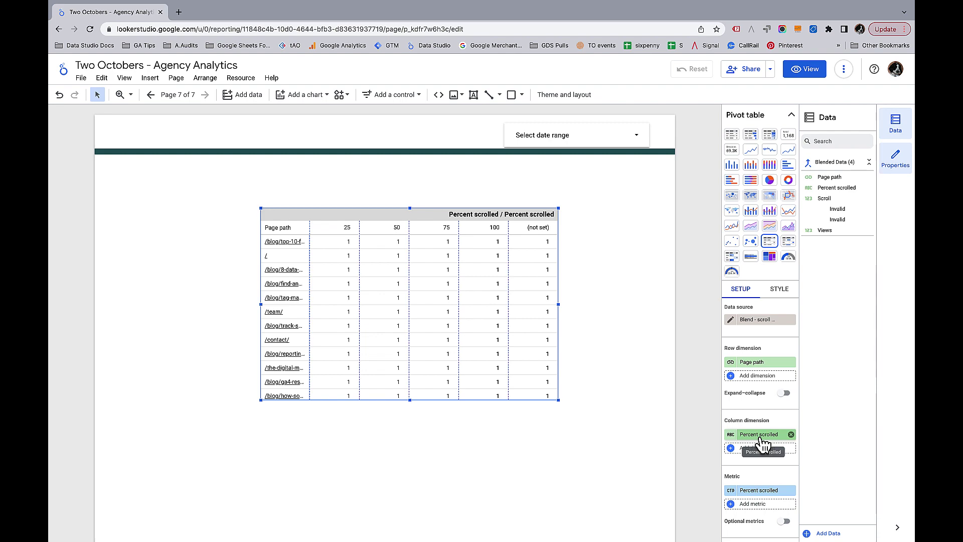
Step: Replace the pivot table's Percent scrolled metric with Scroll
scroll(761, 440, down, 3)
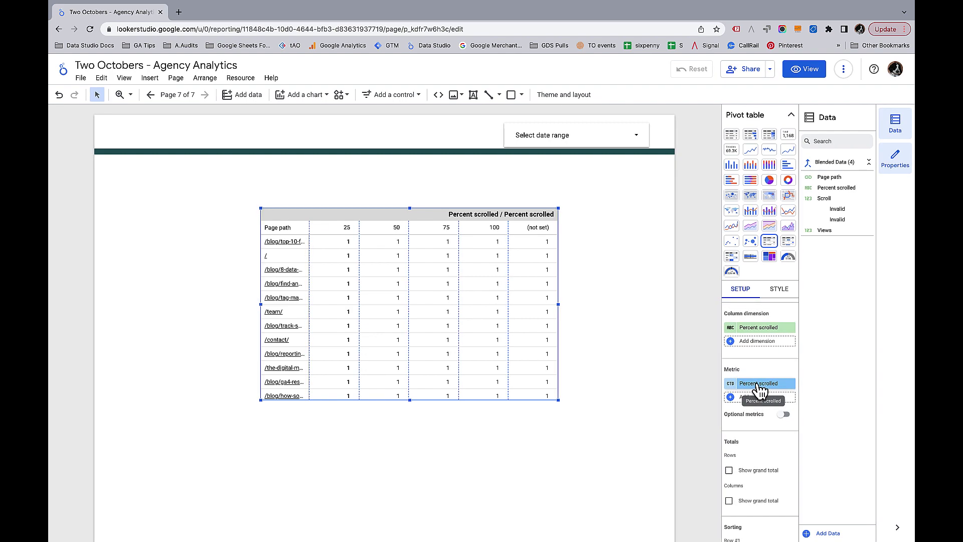
click(757, 385)
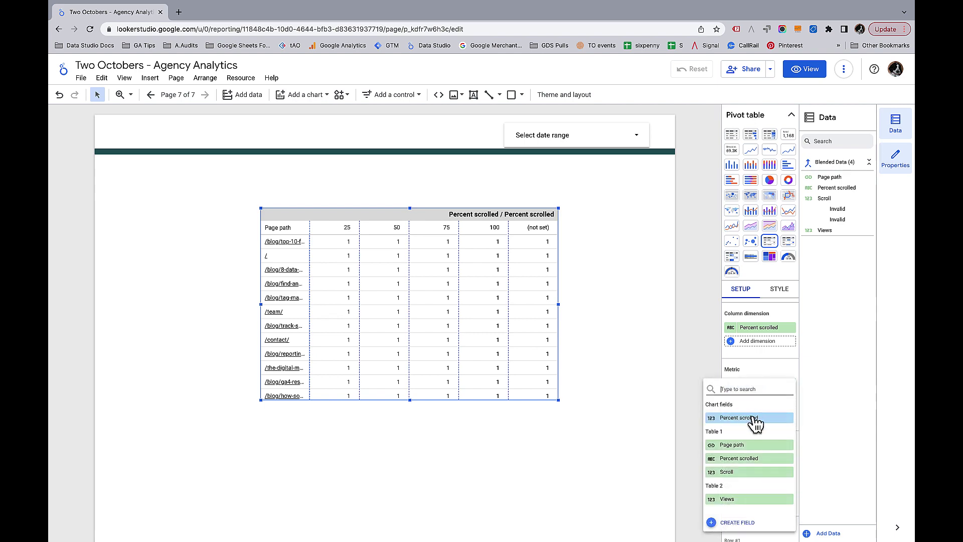
click(751, 474)
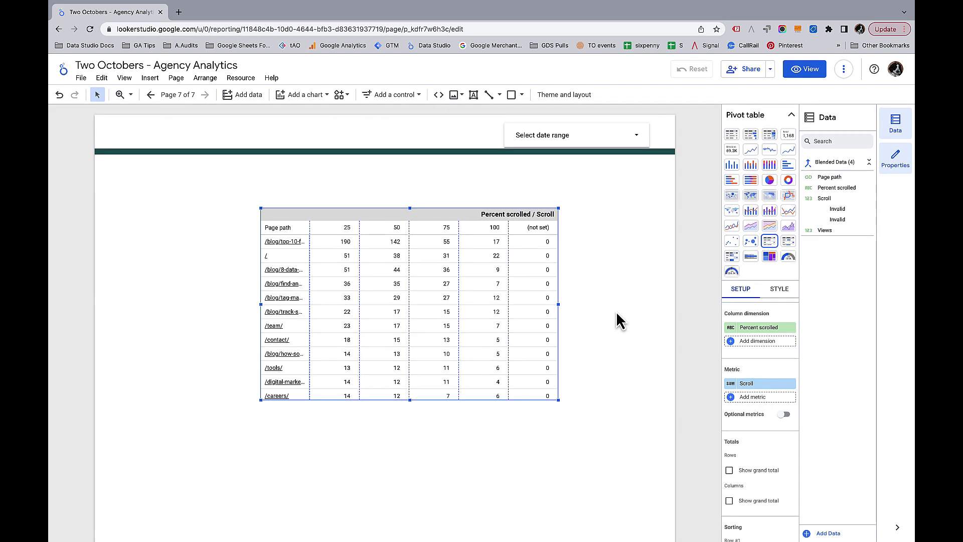
Step: Replace the pivot table's Scroll metric with a new calculated field named "Scroll percentages" using the formula SUM(Scroll)/SUM(Views)
click(752, 383)
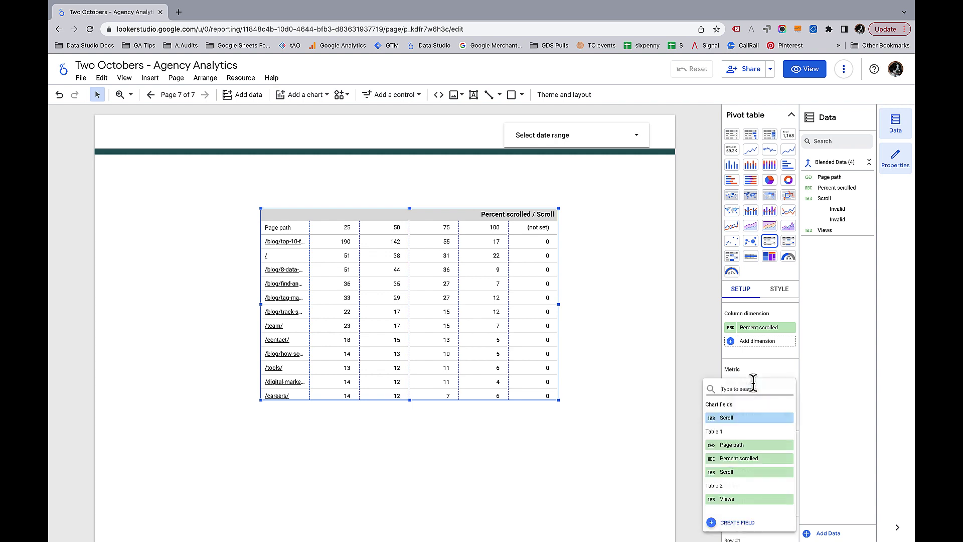
click(738, 523)
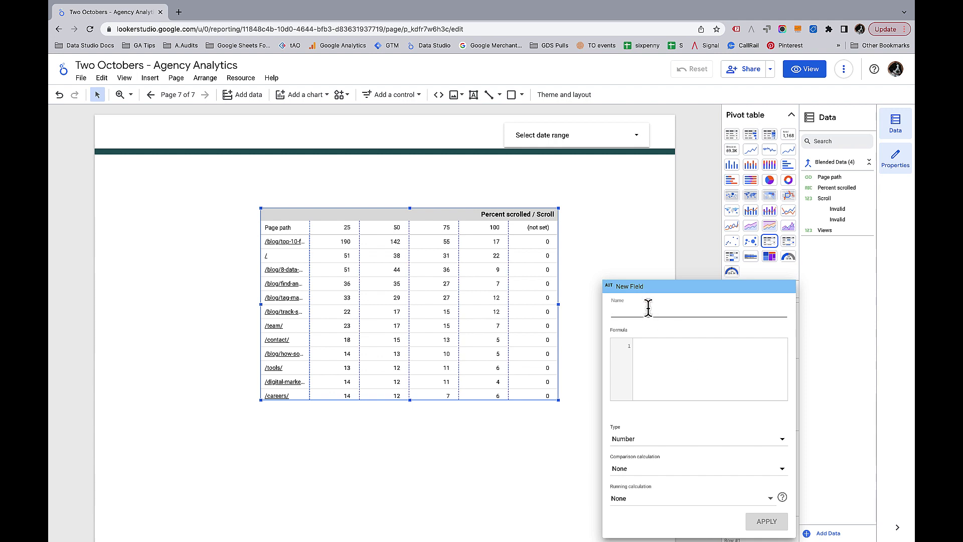
text(Scroll percentages)
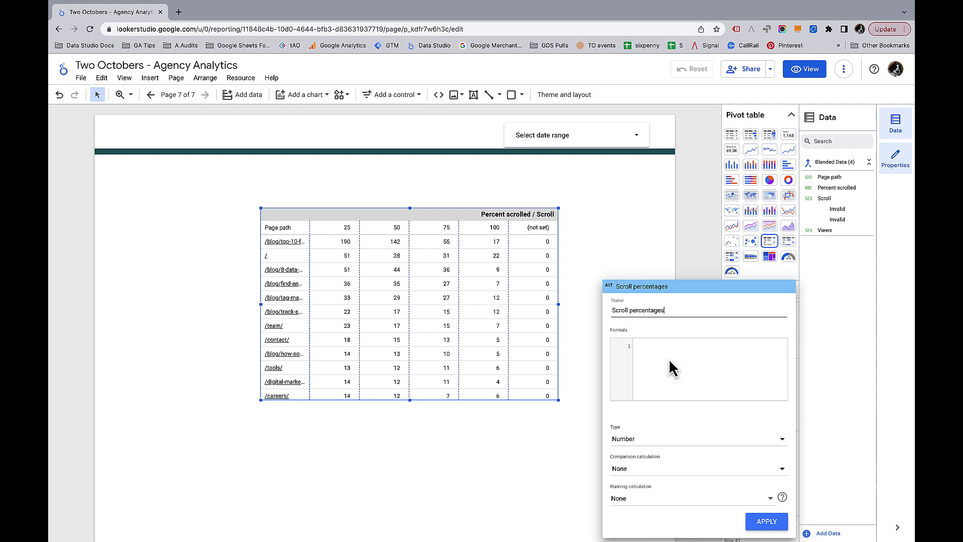
click(671, 360)
text(SUM)
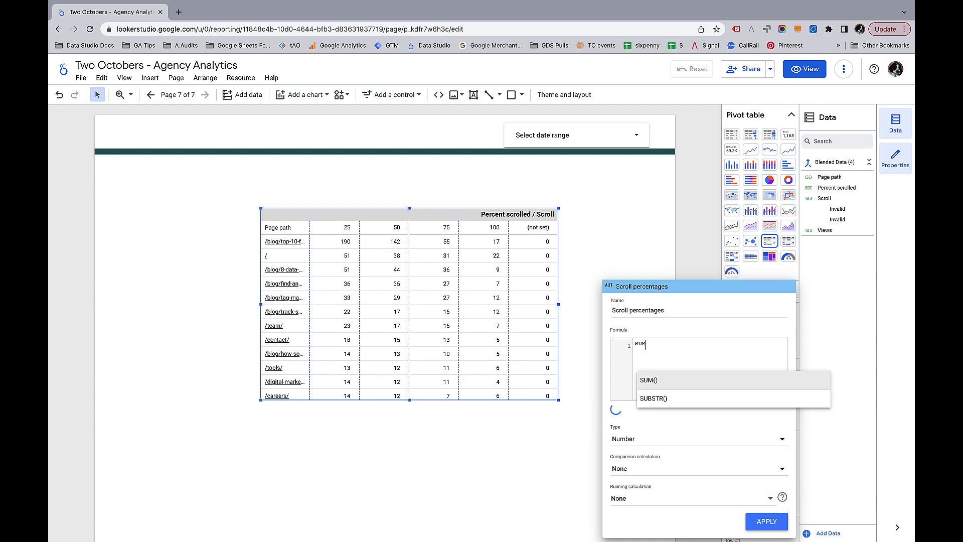
text((Scroll)
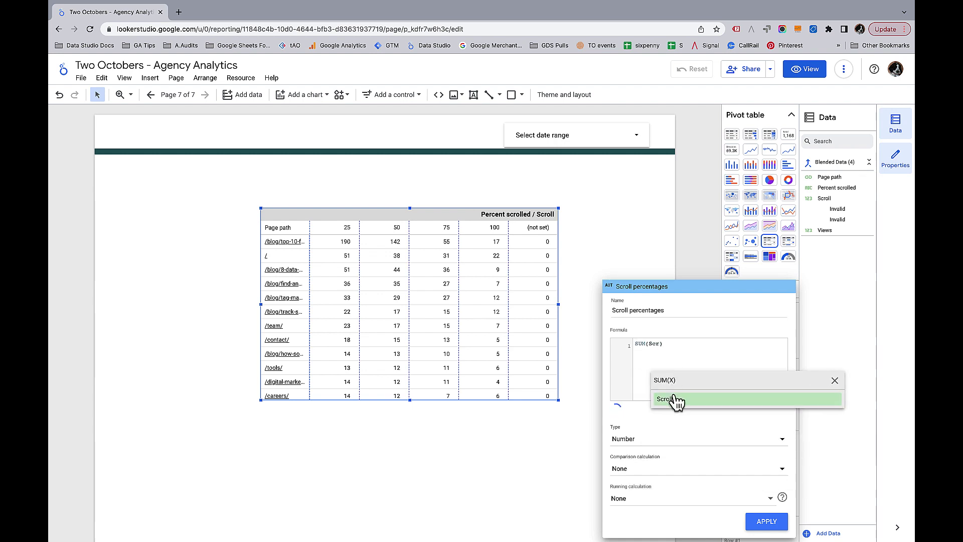
click(675, 400)
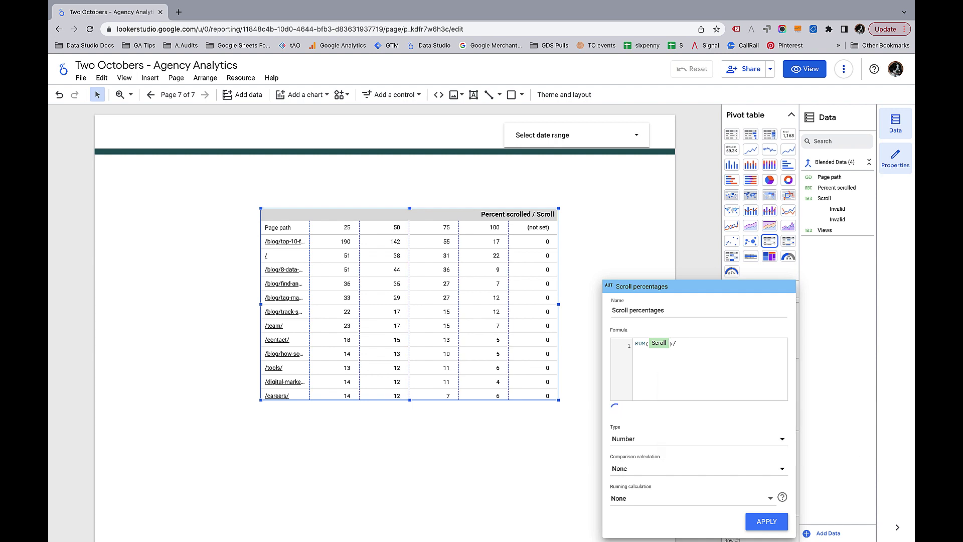
text(SUM()
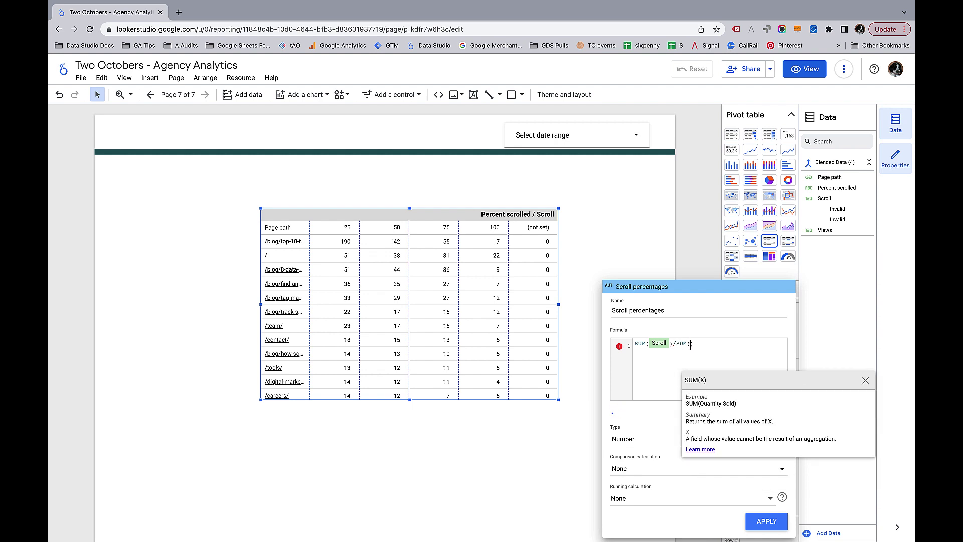
text(Views)
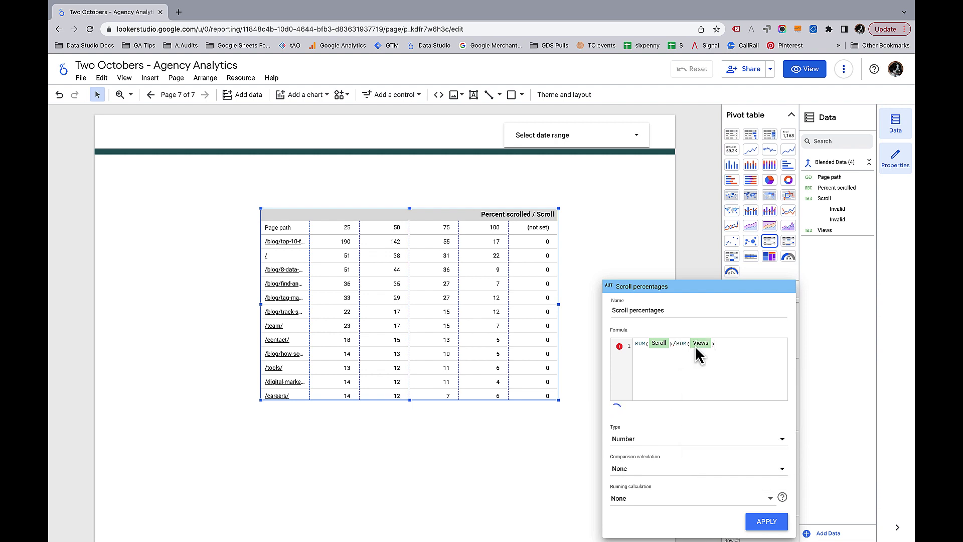
Step: Set the Scroll percentages field's type to Percent and apply the field to the pivot table
click(657, 441)
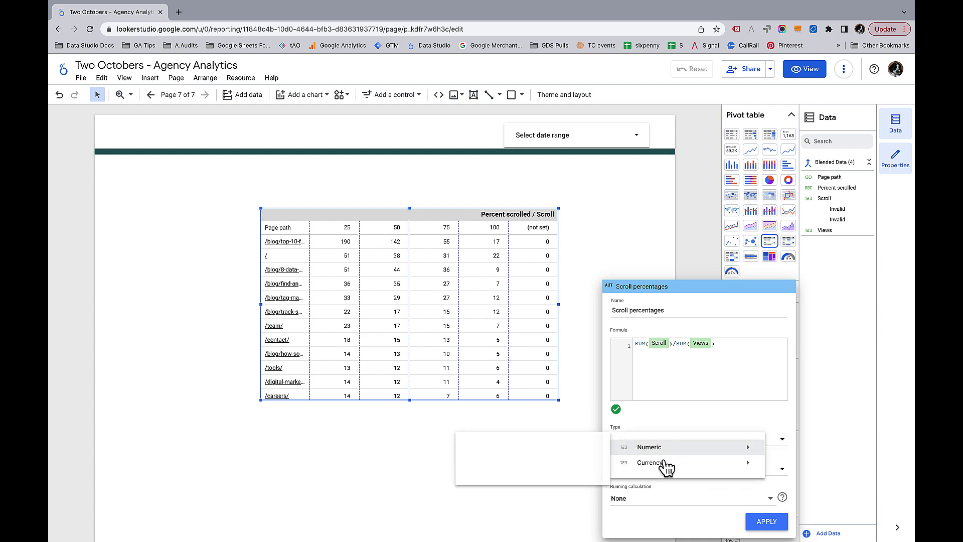
mouse_move(671, 448)
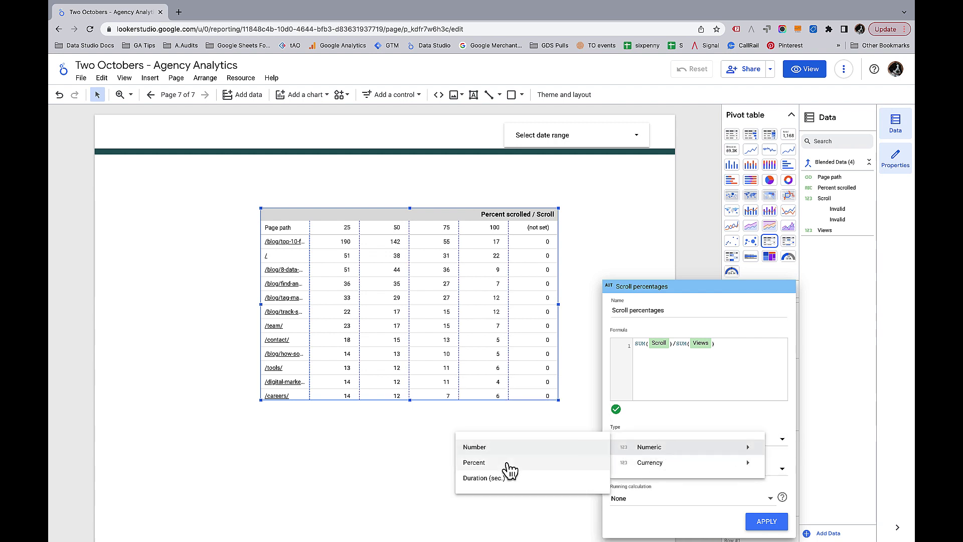
click(496, 463)
click(766, 521)
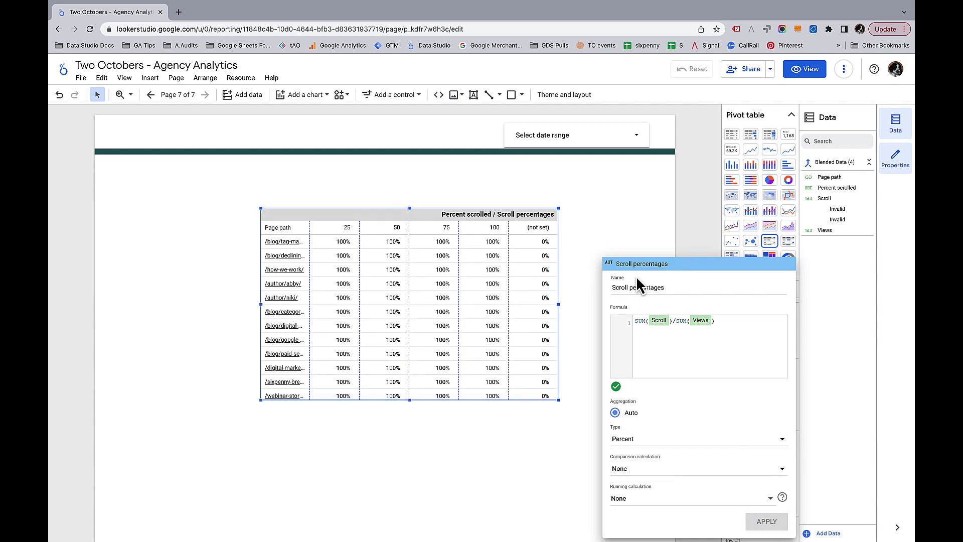
click(616, 226)
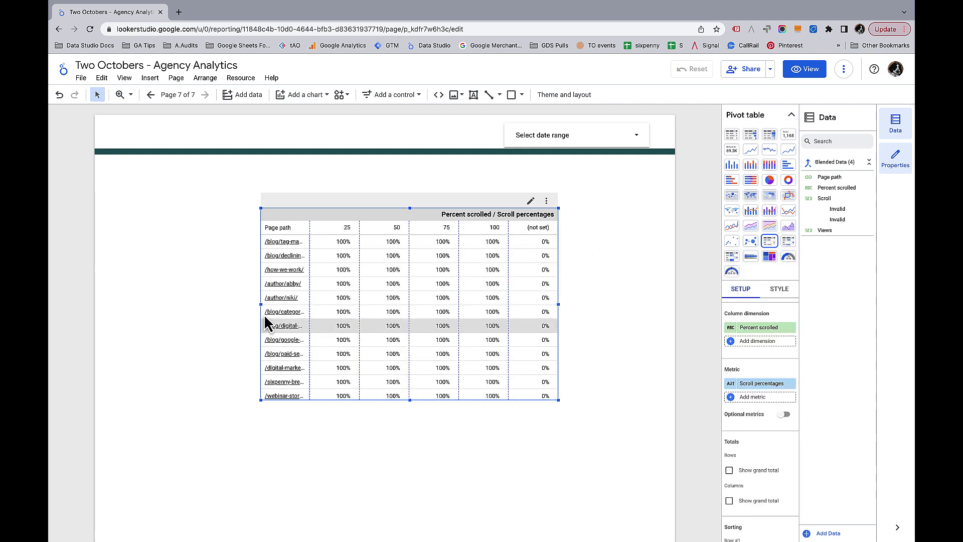
Step: Widen the pivot table and its Page path column, and add Views as a row dimension below Page path
drag(263, 304, 197, 300)
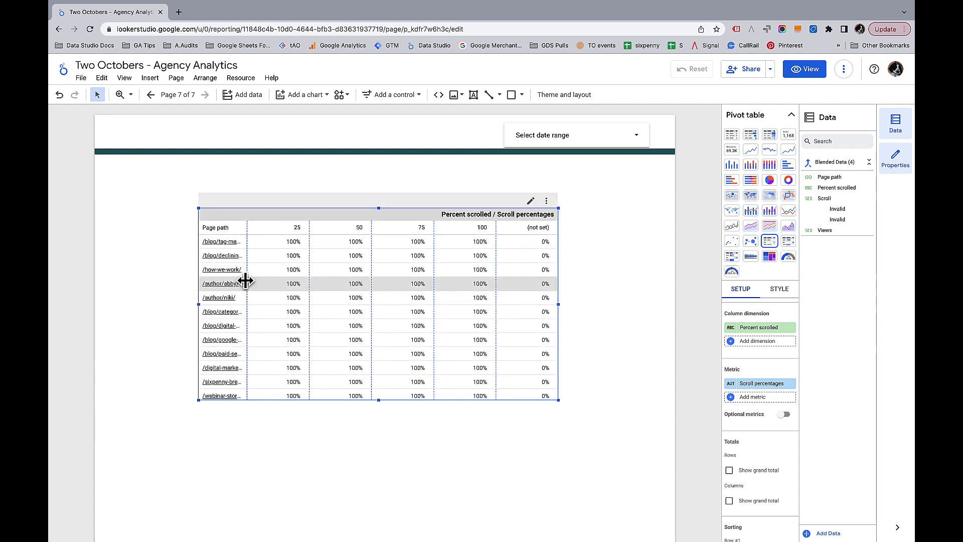
drag(248, 279, 320, 273)
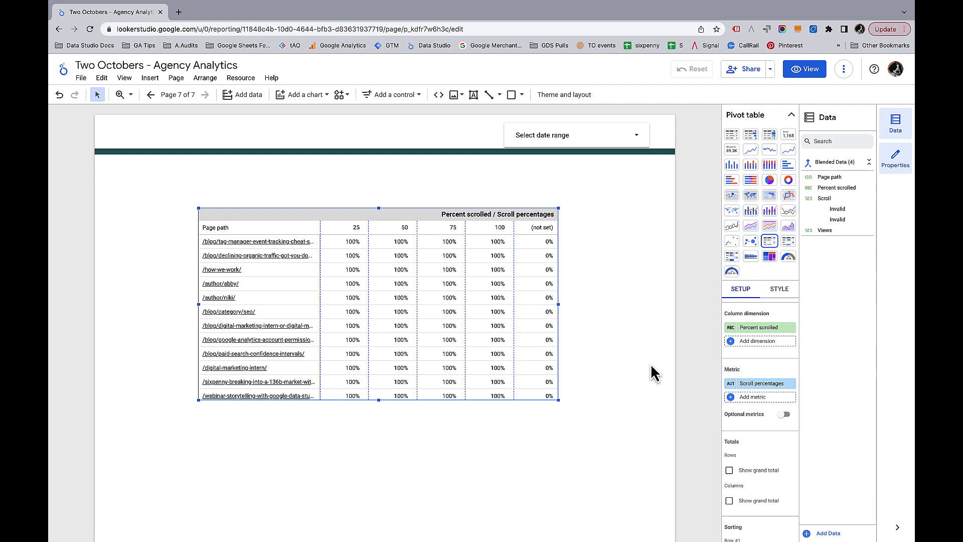
click(757, 342)
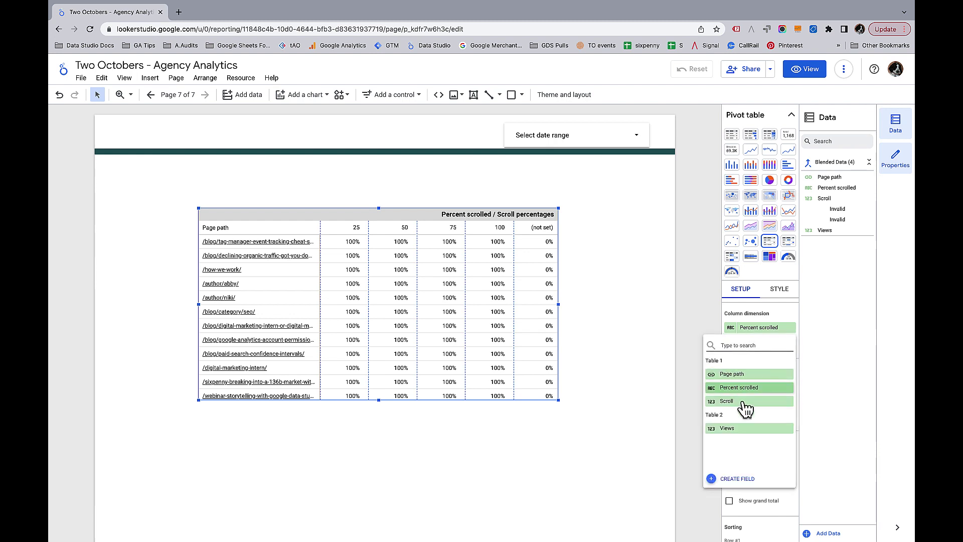
click(763, 416)
drag(761, 448, 765, 378)
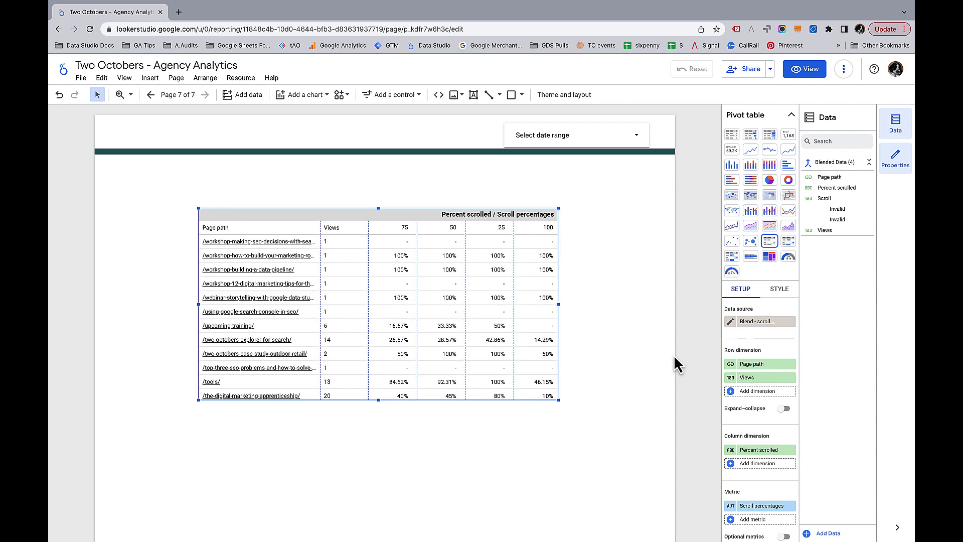
Step: Reorder the row dimensions so that Views comes before Page path
scroll(742, 384, down, 5)
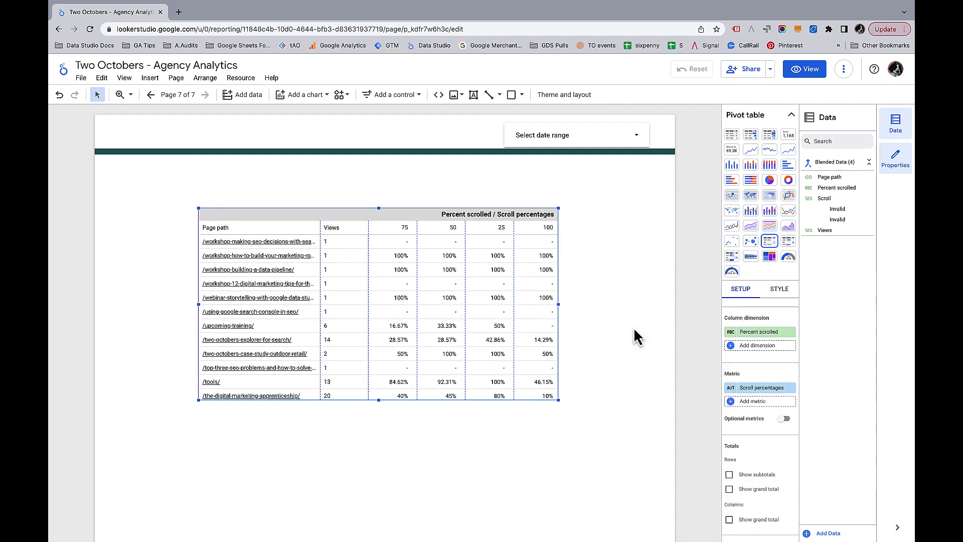
scroll(786, 398, down, 6)
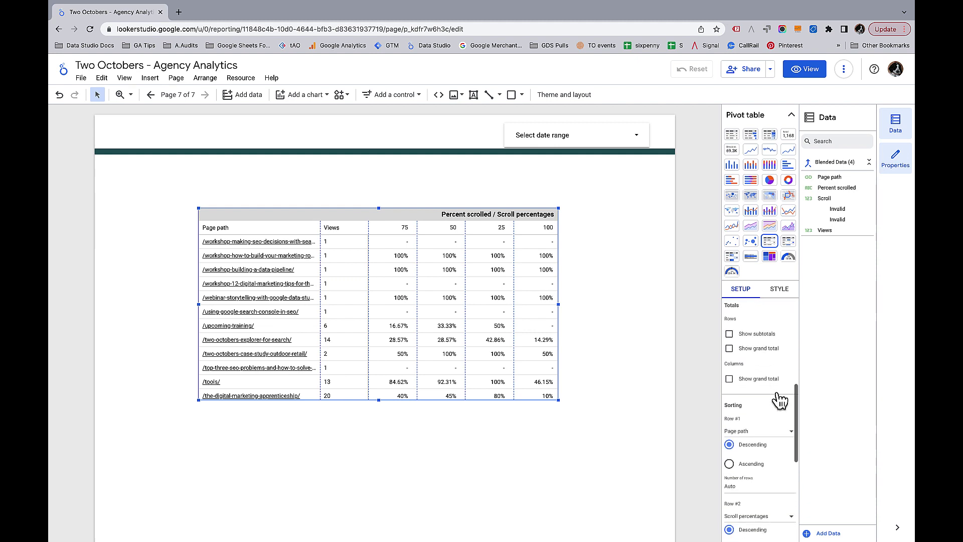
scroll(778, 400, down, 2)
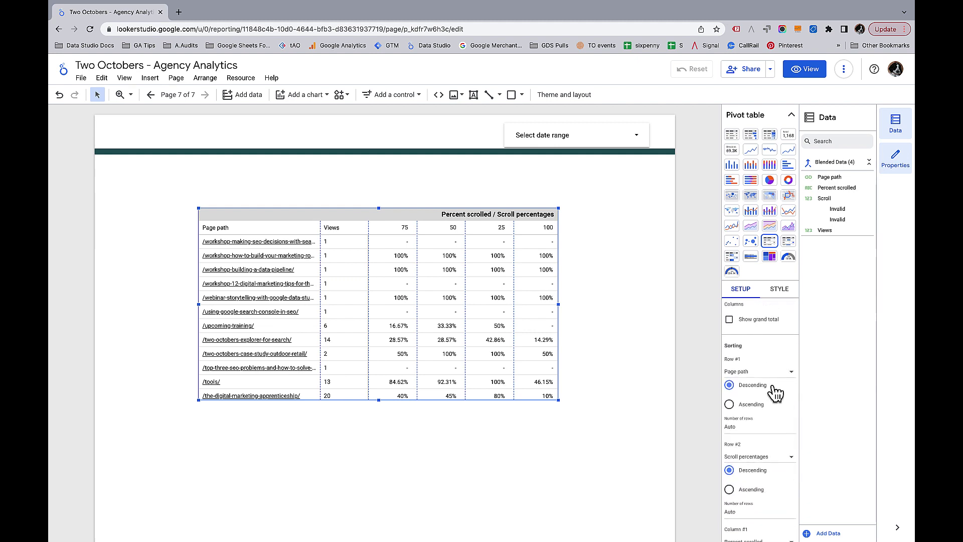
scroll(770, 389, up, 5)
drag(758, 384, 759, 361)
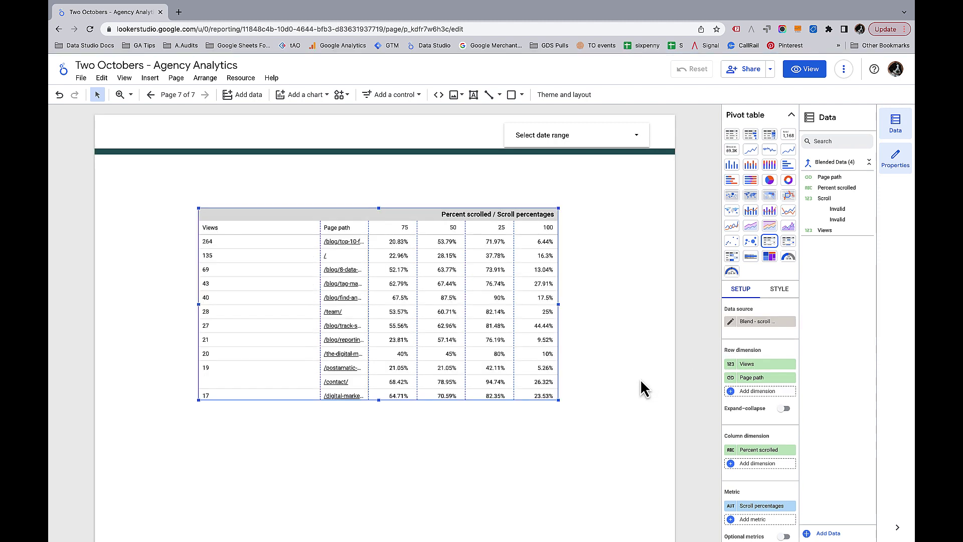
Step: Narrow the Views column, widen the Page path column, and extend the table to fit all the scroll percentage columns
drag(319, 290, 384, 282)
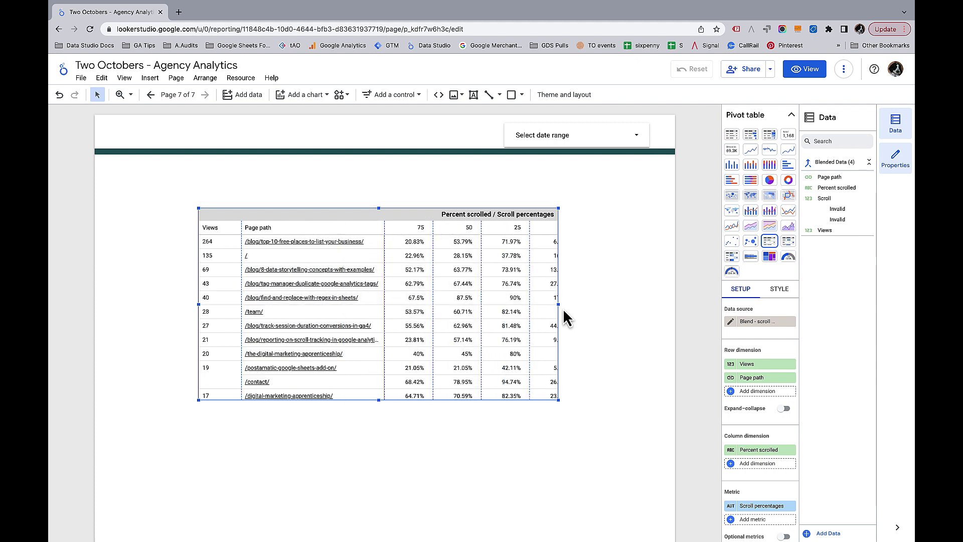
drag(551, 304, 626, 305)
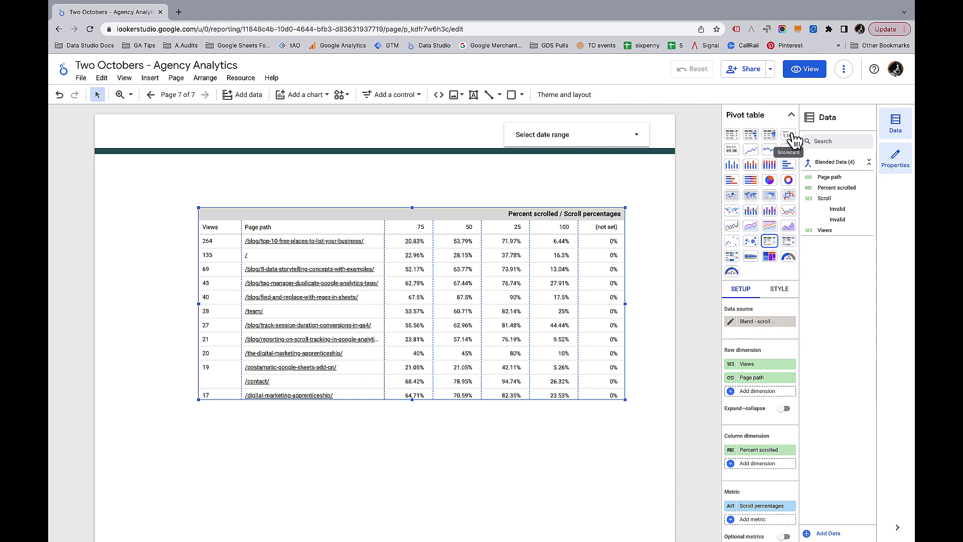
Step: Change the chart to a pivot table with heatmap and set the Metric #1 heatmap color to green
click(732, 257)
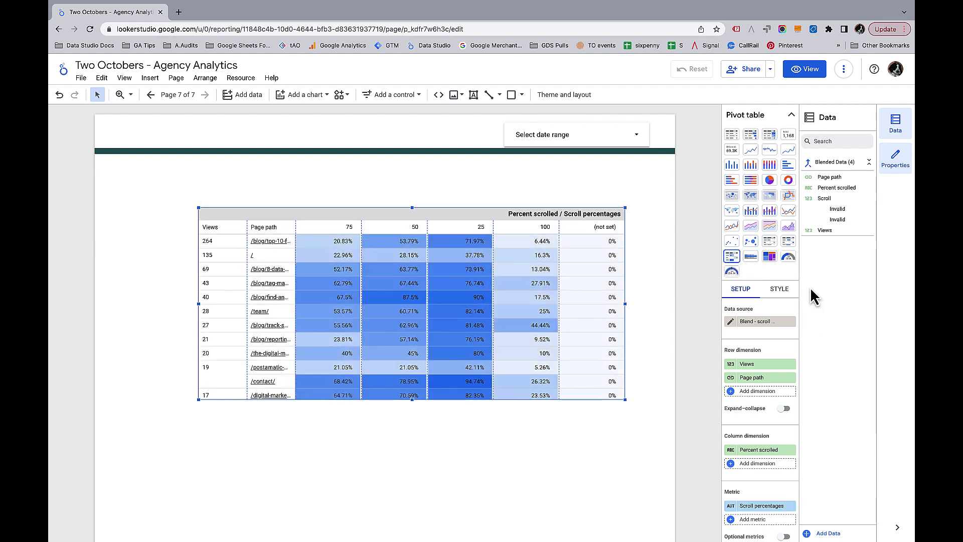
click(780, 293)
scroll(779, 387, down, 5)
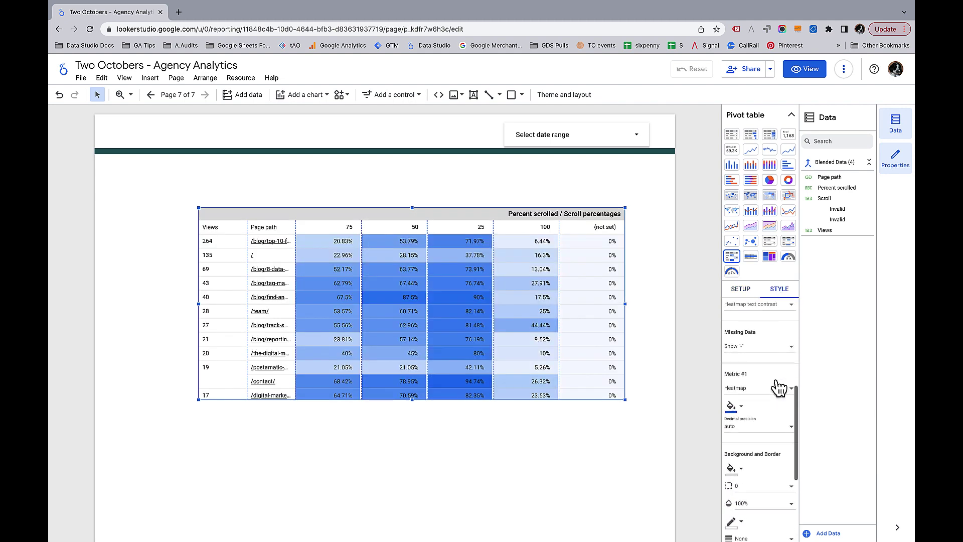
click(743, 398)
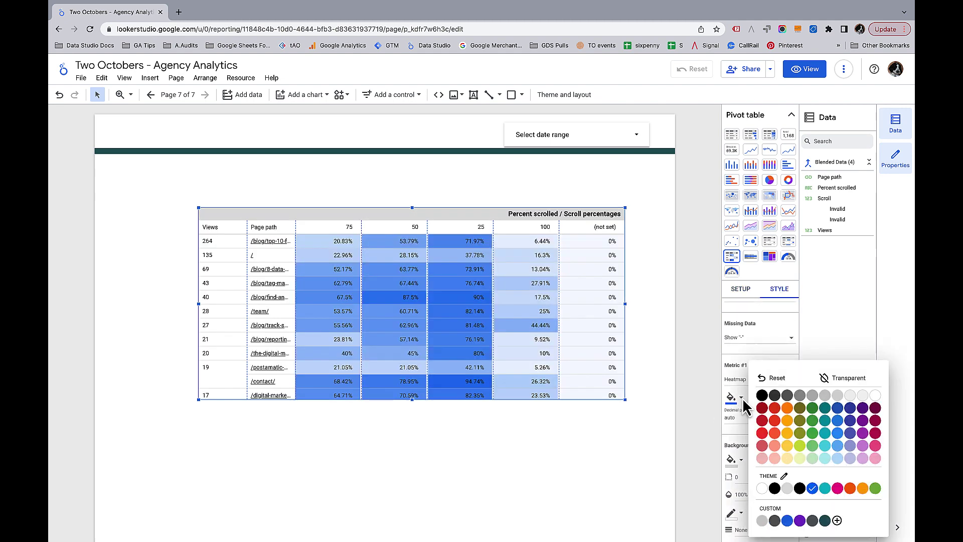
click(813, 422)
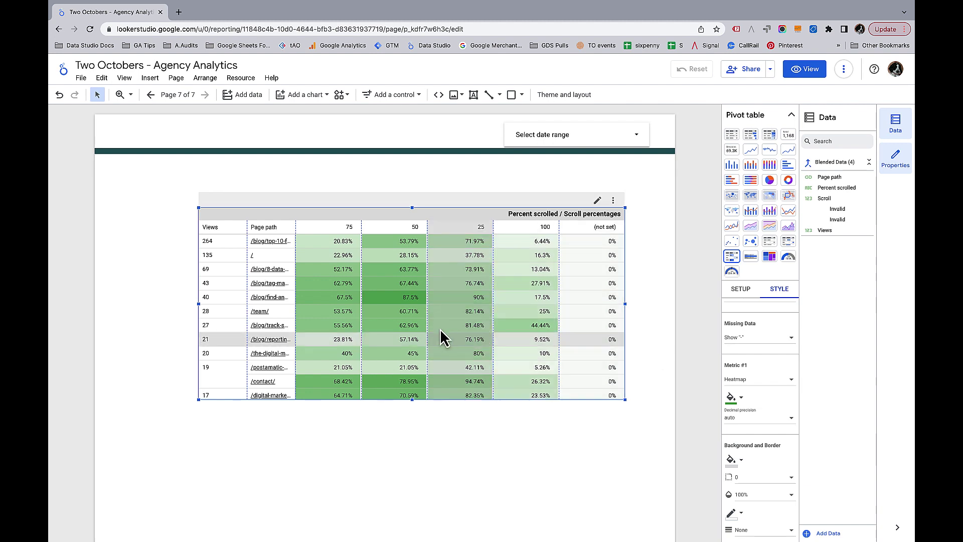
Step: Widen the heatmap table and its Page path column so the full page paths fit
drag(296, 323, 355, 326)
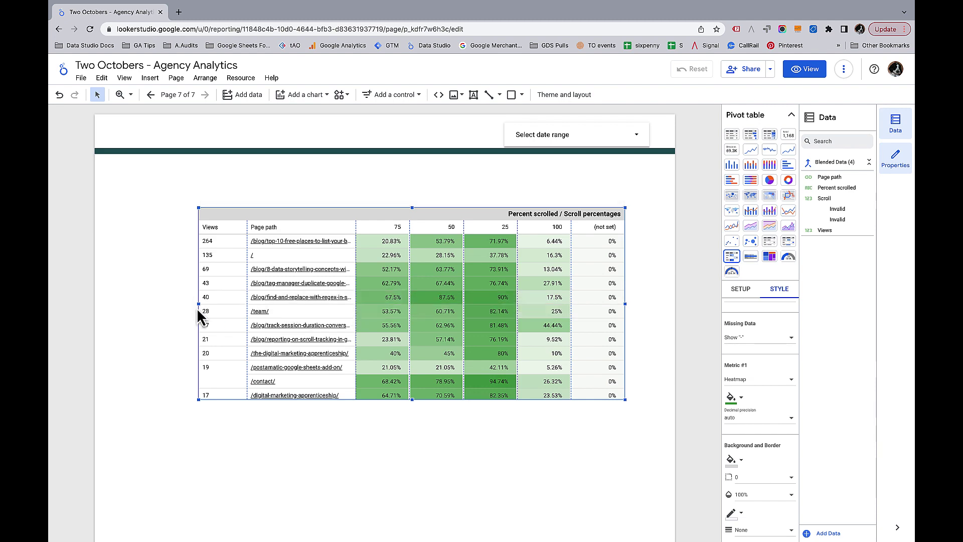
drag(157, 299, 128, 303)
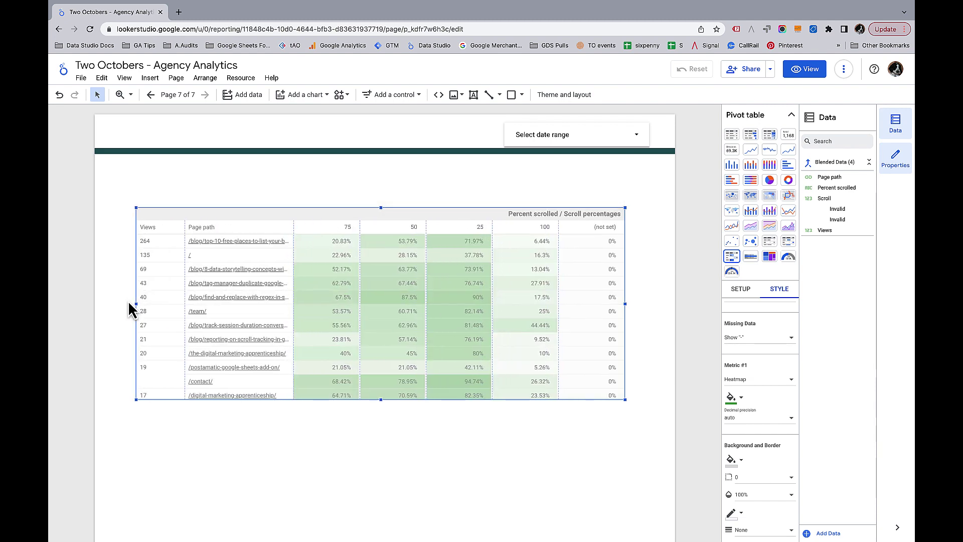
drag(362, 307, 361, 308)
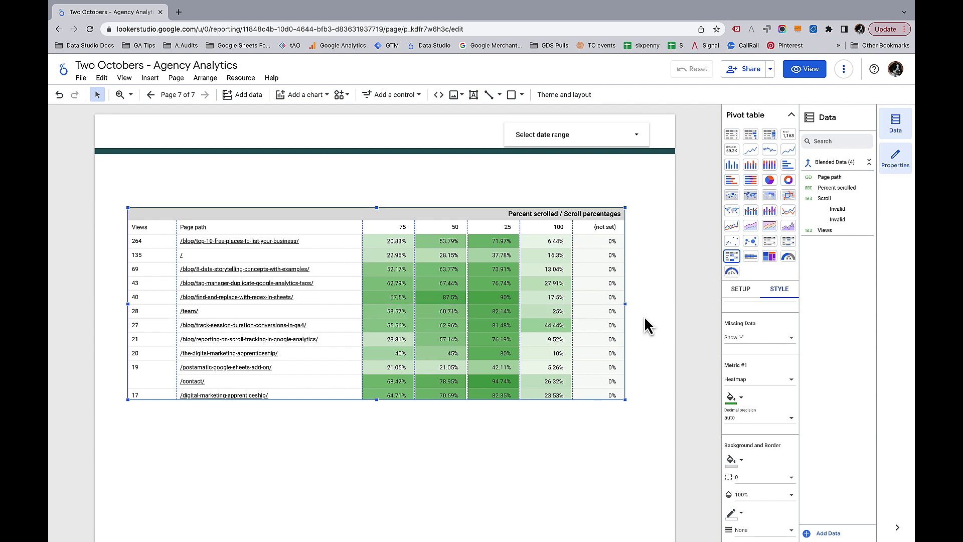
Step: Add Views again as a row dimension after Page path, and narrow the Page path column to fit all columns in the table
scroll(768, 376, up, 5)
click(740, 291)
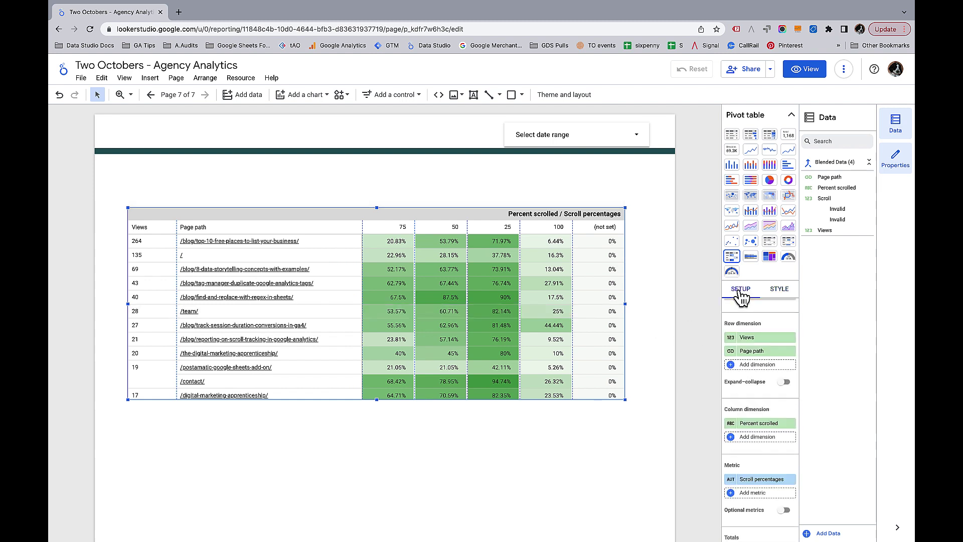
click(752, 366)
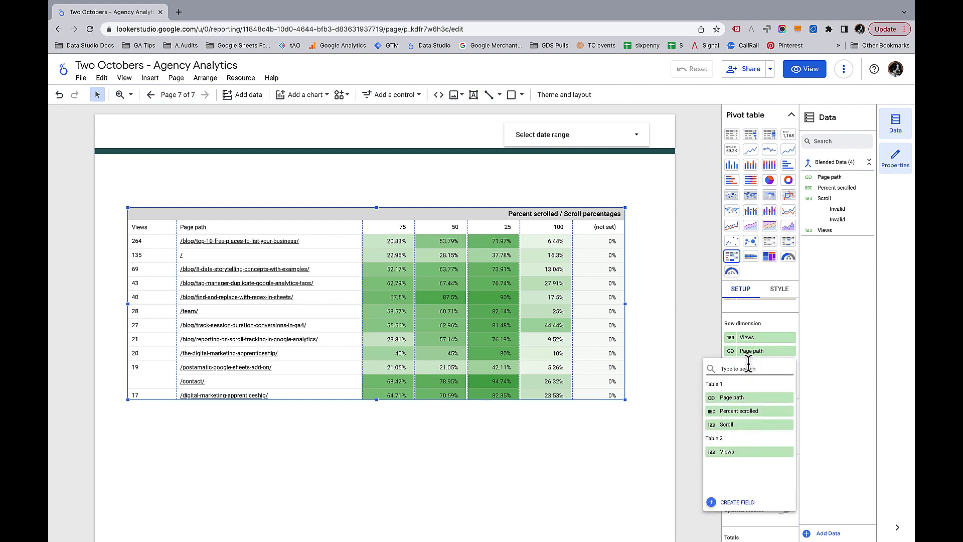
click(741, 456)
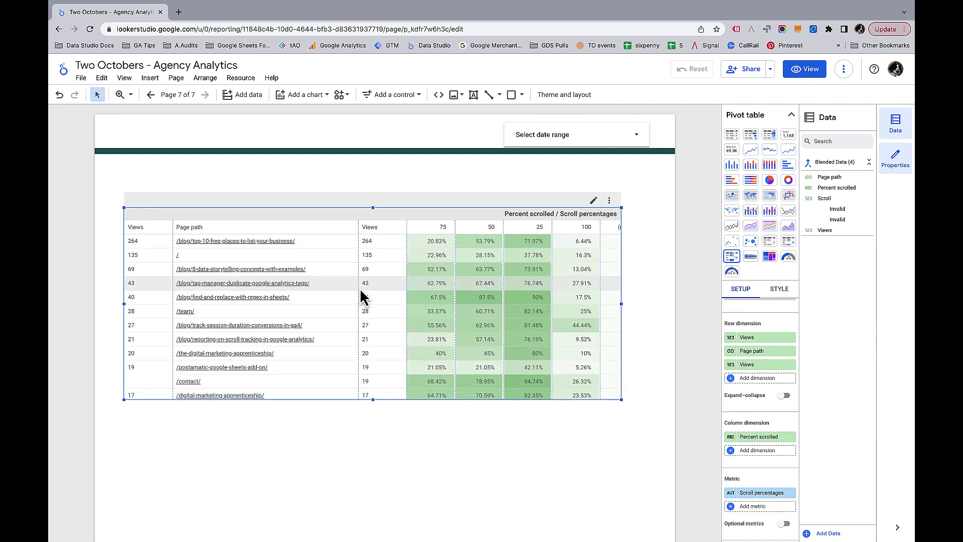
drag(358, 289, 376, 276)
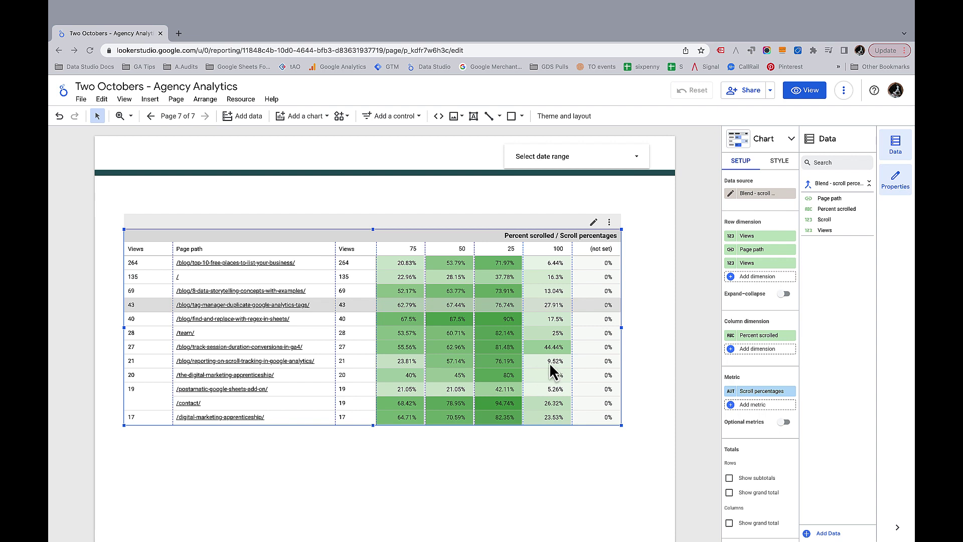
scroll(597, 298, down, 1)
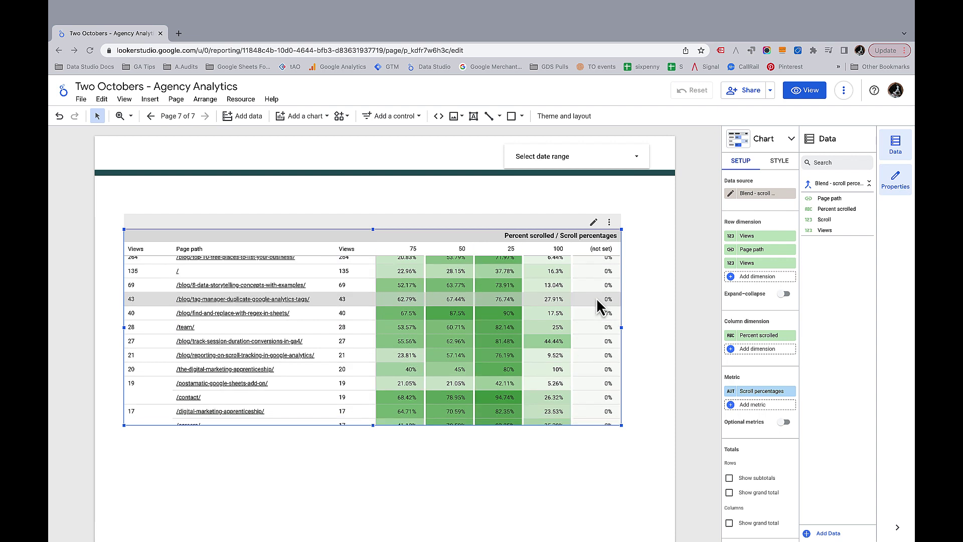
scroll(595, 304, up, 1)
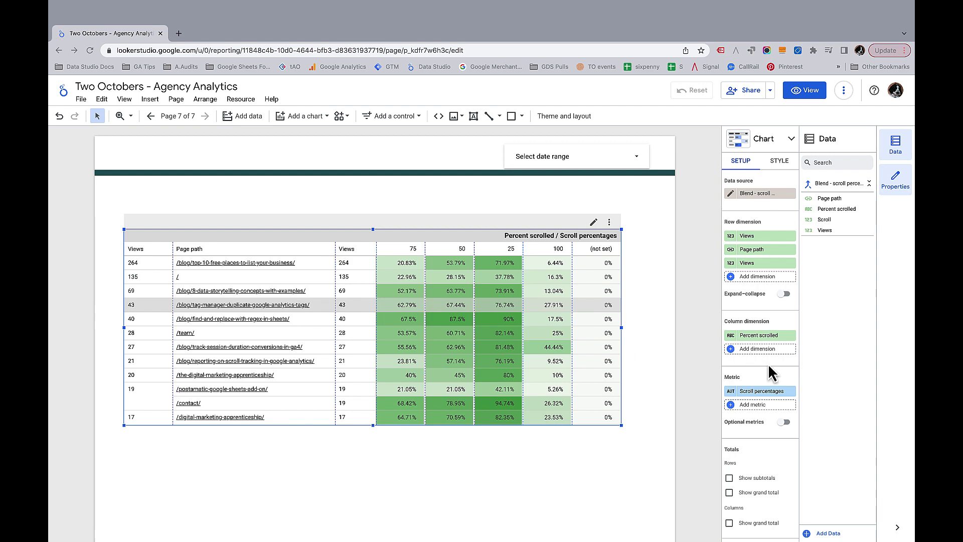
Step: Limit the pivot table's column dimension to 4 columns and sort the columns by Scroll percentages
scroll(771, 371, down, 6)
scroll(771, 371, down, 4)
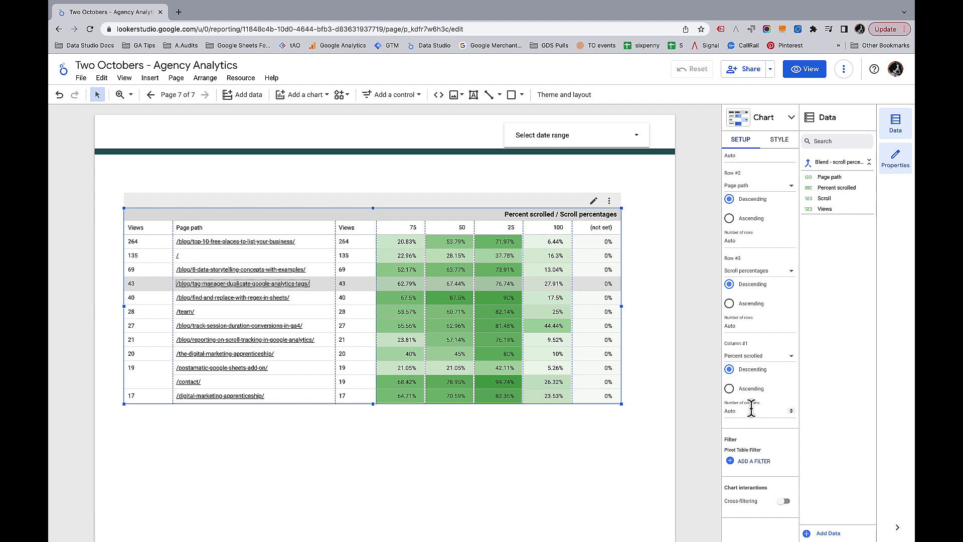
click(748, 411)
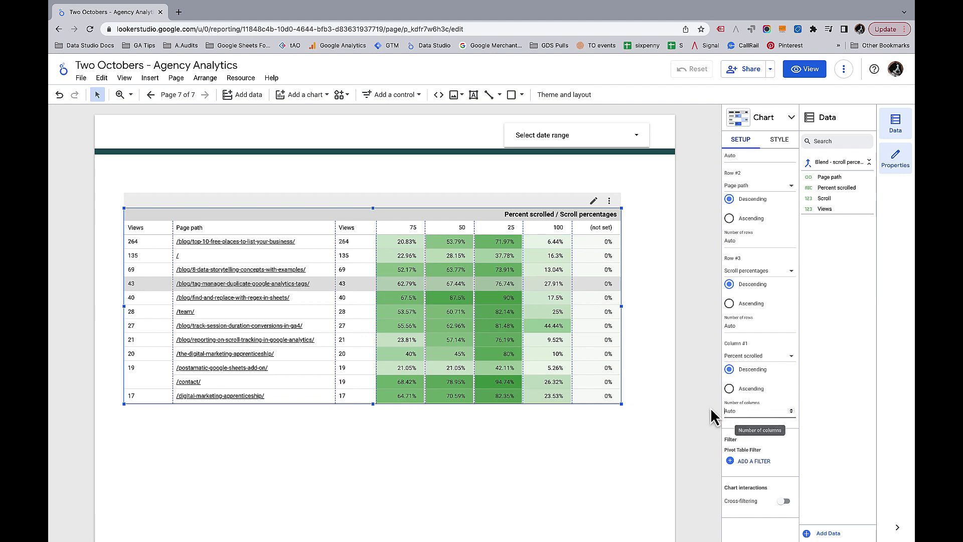
text(4)
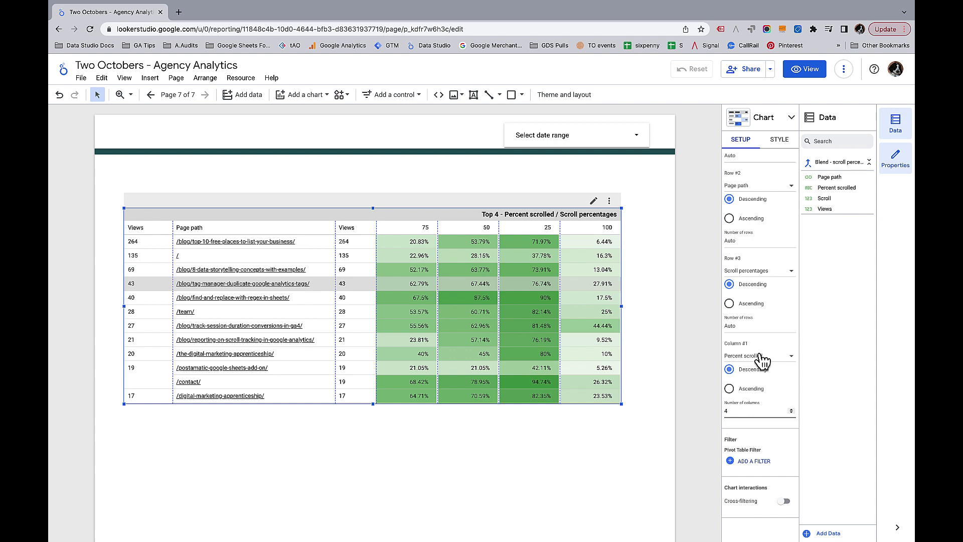
click(776, 362)
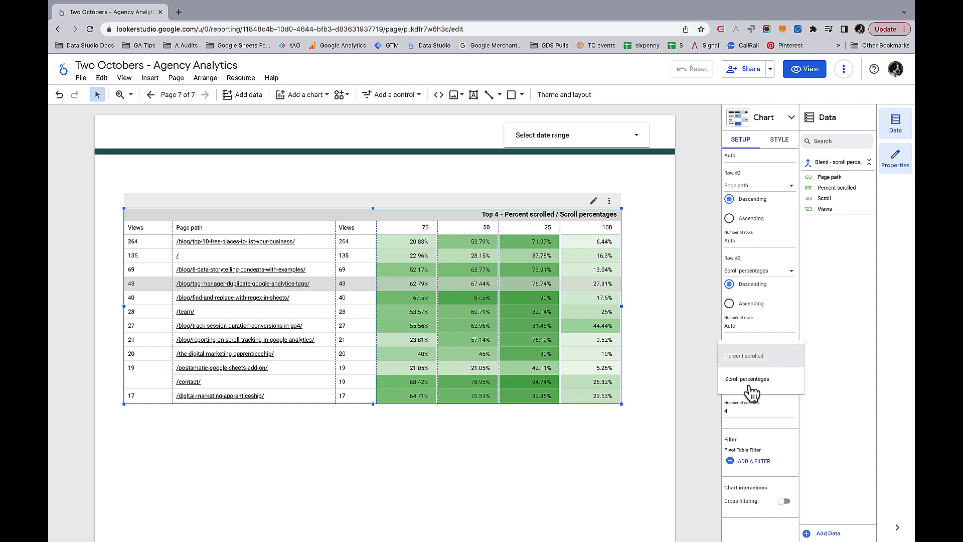
click(753, 387)
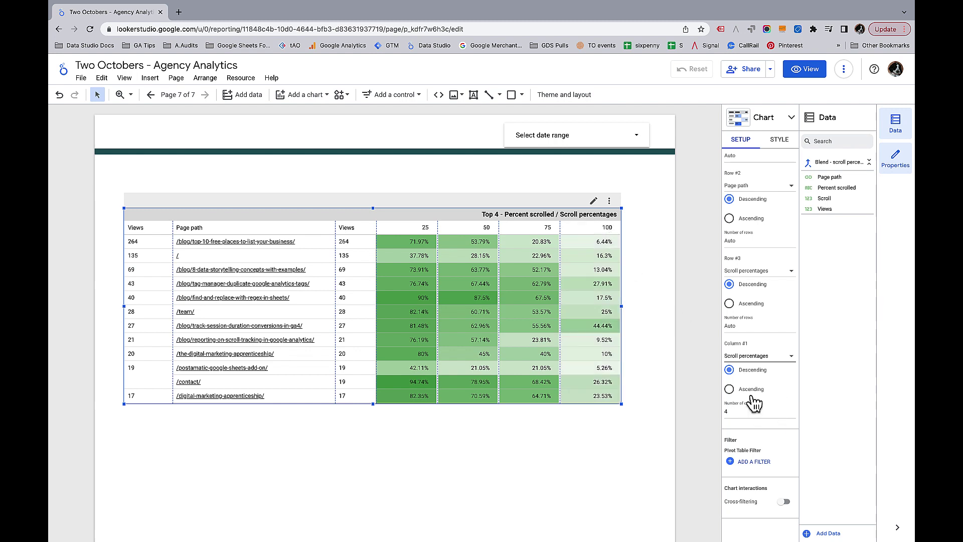
scroll(754, 401, up, 5)
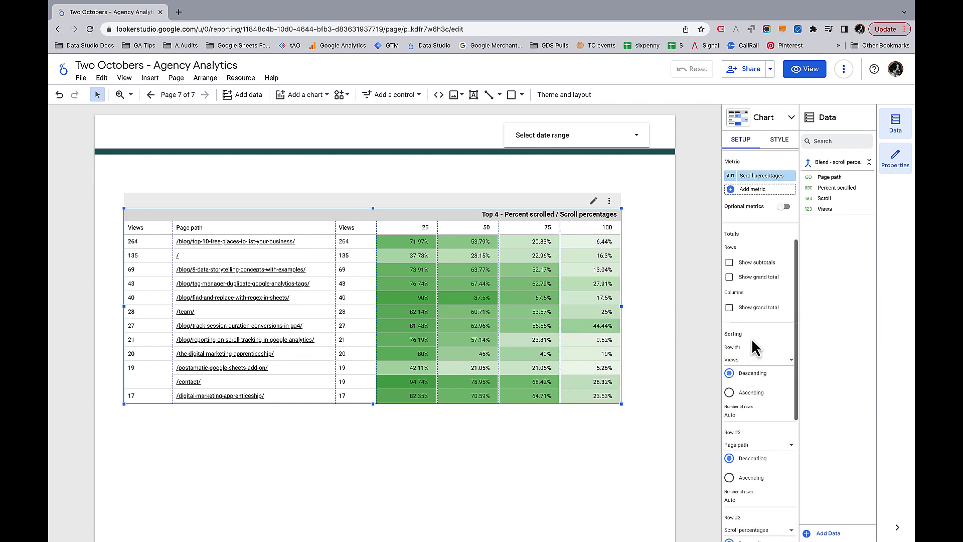
click(730, 310)
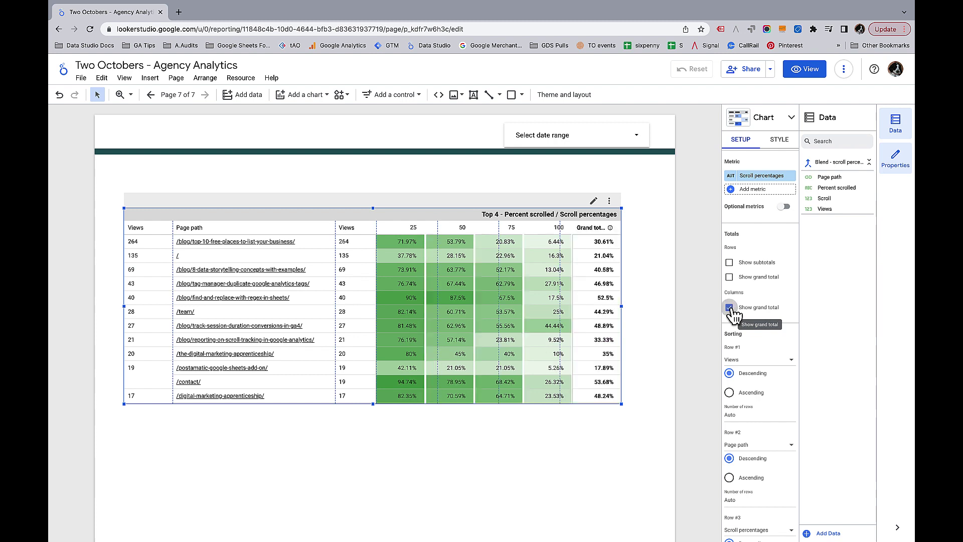
click(729, 308)
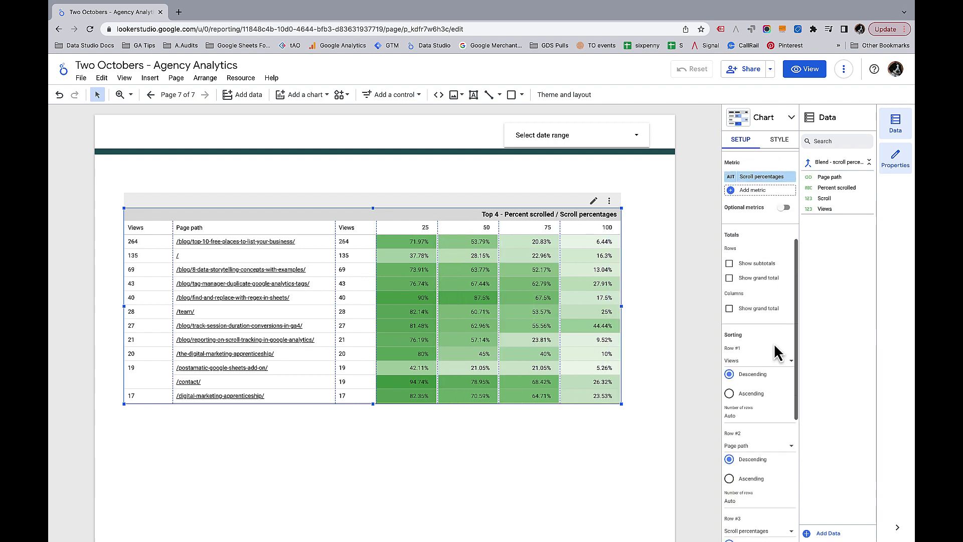
Step: Show the grand total for rows and extend the table downward to fit more pages
scroll(776, 351, up, 3)
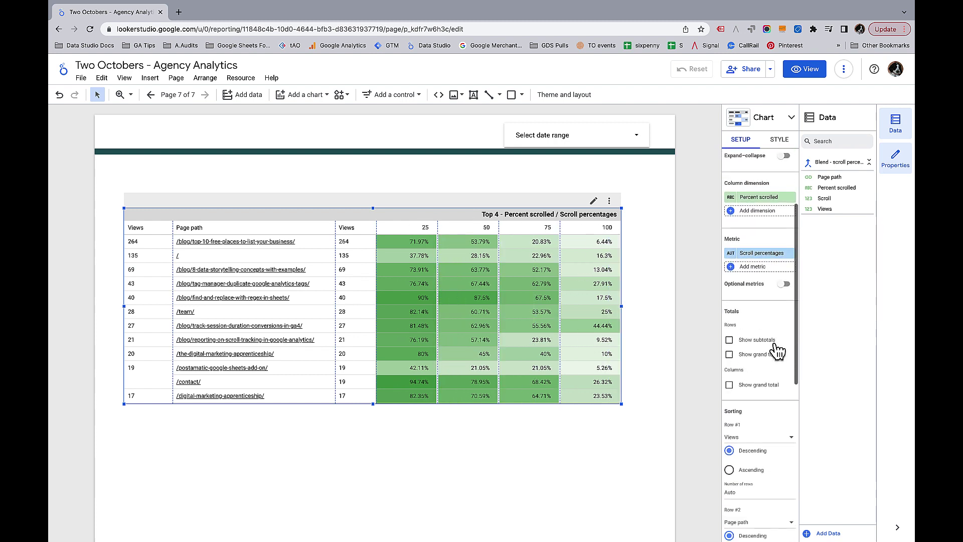
click(768, 357)
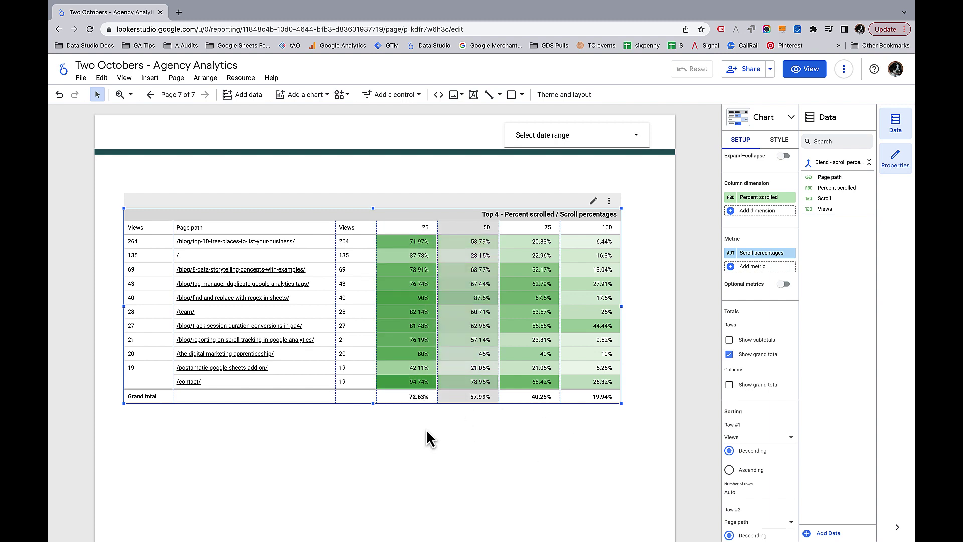
drag(372, 402, 381, 474)
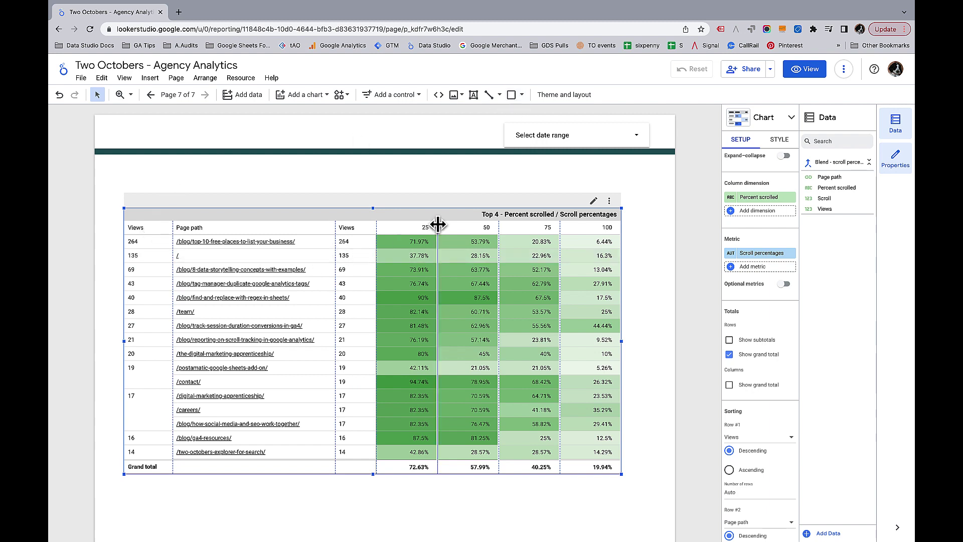
Step: Cover the table's first Views column with a tall rectangle and fill it white to blend with the page
click(511, 95)
drag(103, 173, 176, 498)
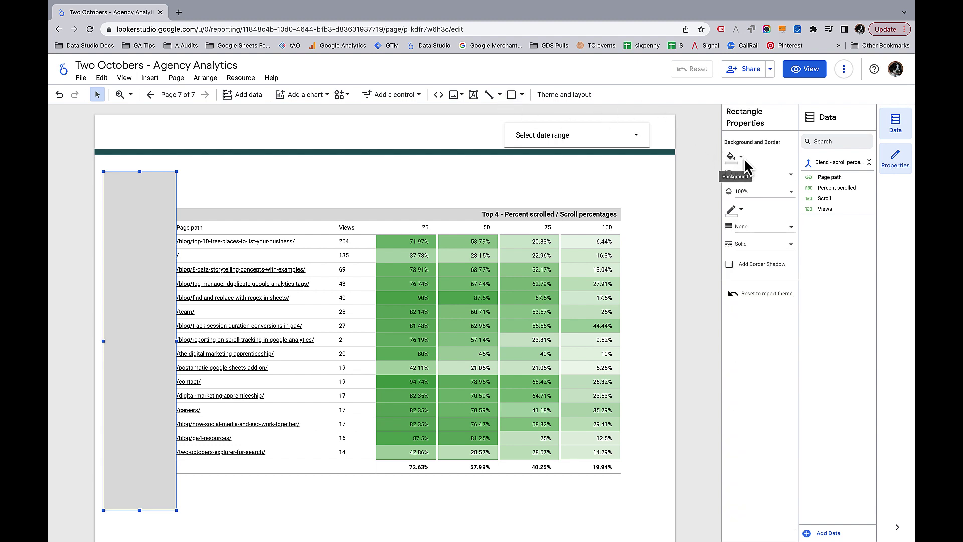
click(742, 157)
click(875, 185)
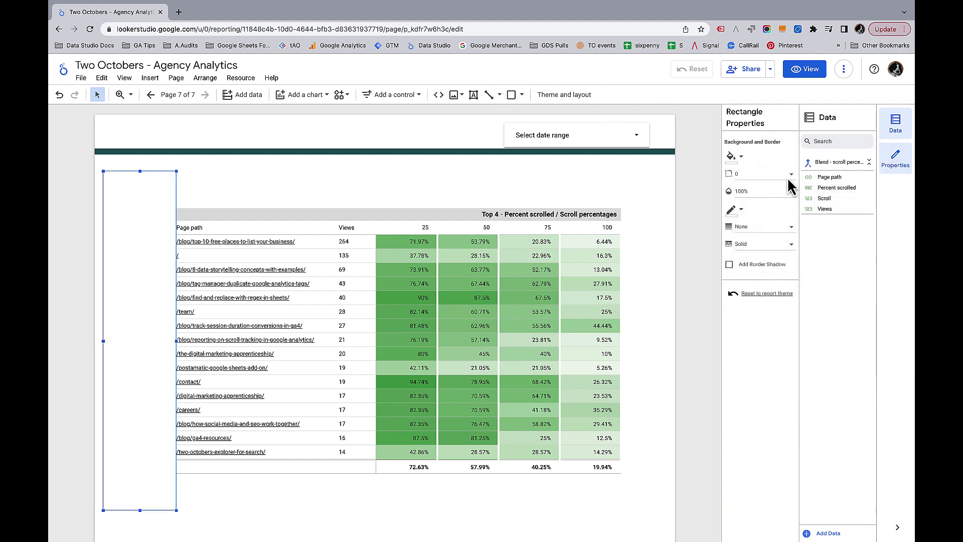
click(477, 183)
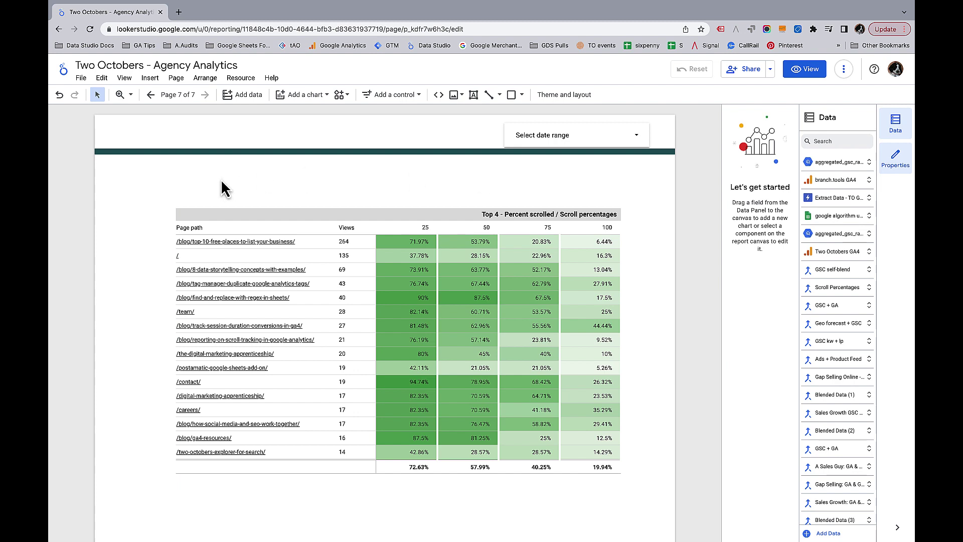
Step: Nudge the white rectangle slightly left, away from the page paths, and open the report in view mode
click(126, 216)
key(Left)
key(Left)
key(Left)
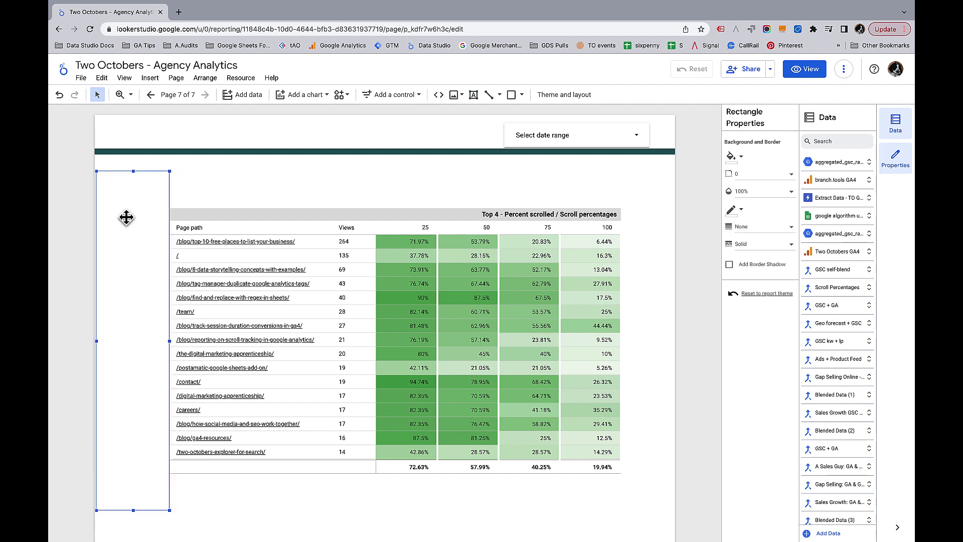
click(222, 177)
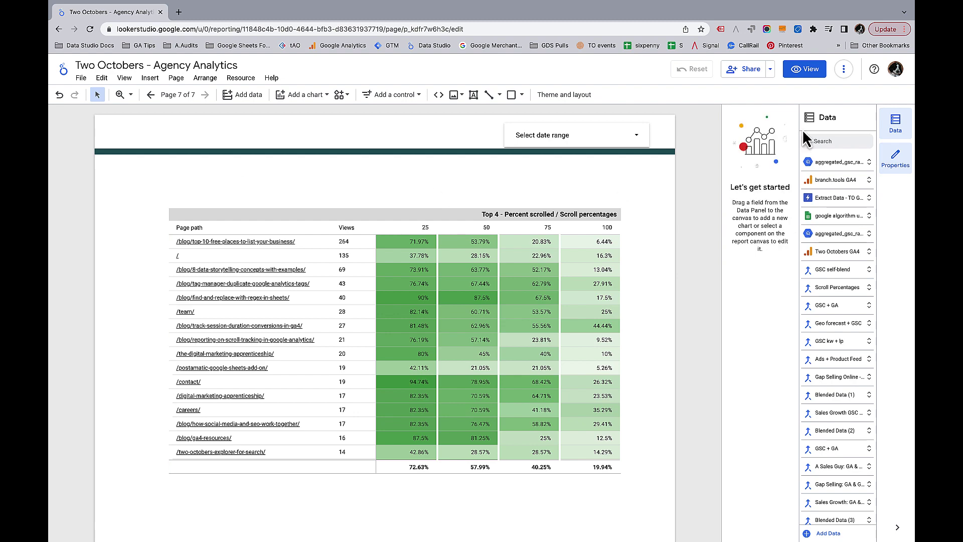
click(807, 71)
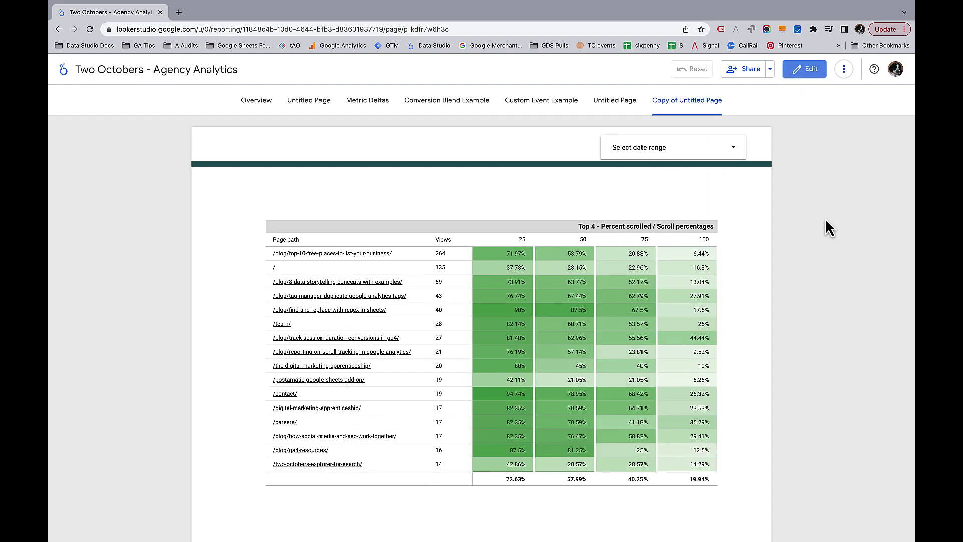